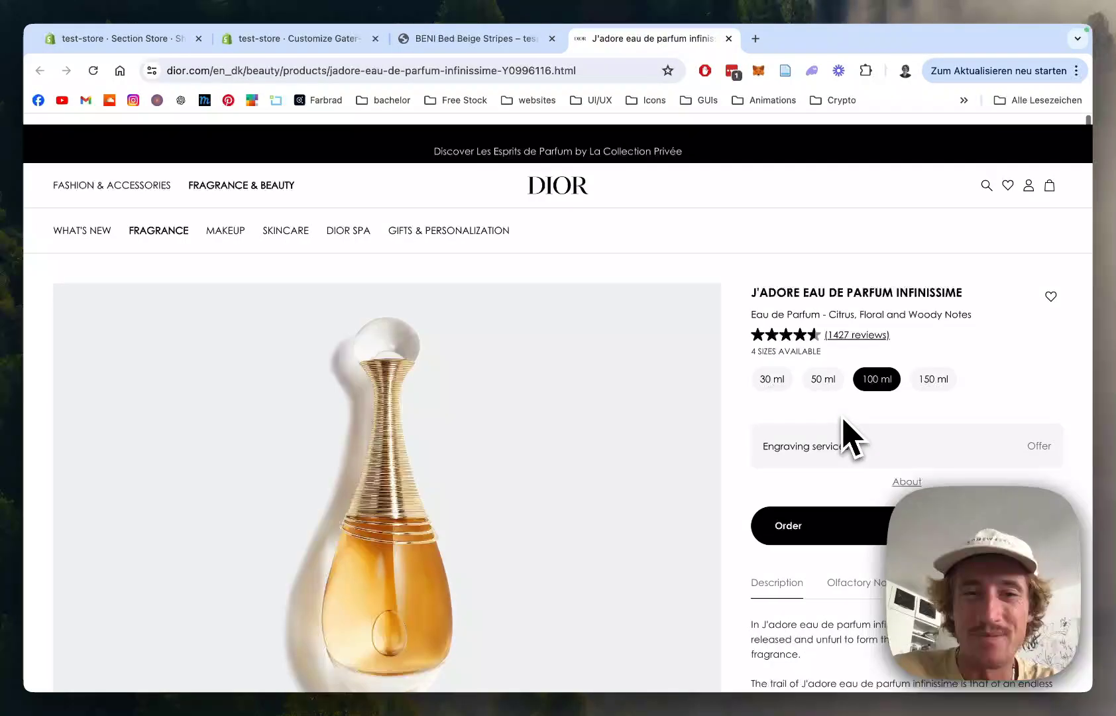
Step: On the J'adore Infinissime page, view Olfactory Notes, Perfumer's Word, then Olfactory Notes again
scroll(805, 260, "down", 1)
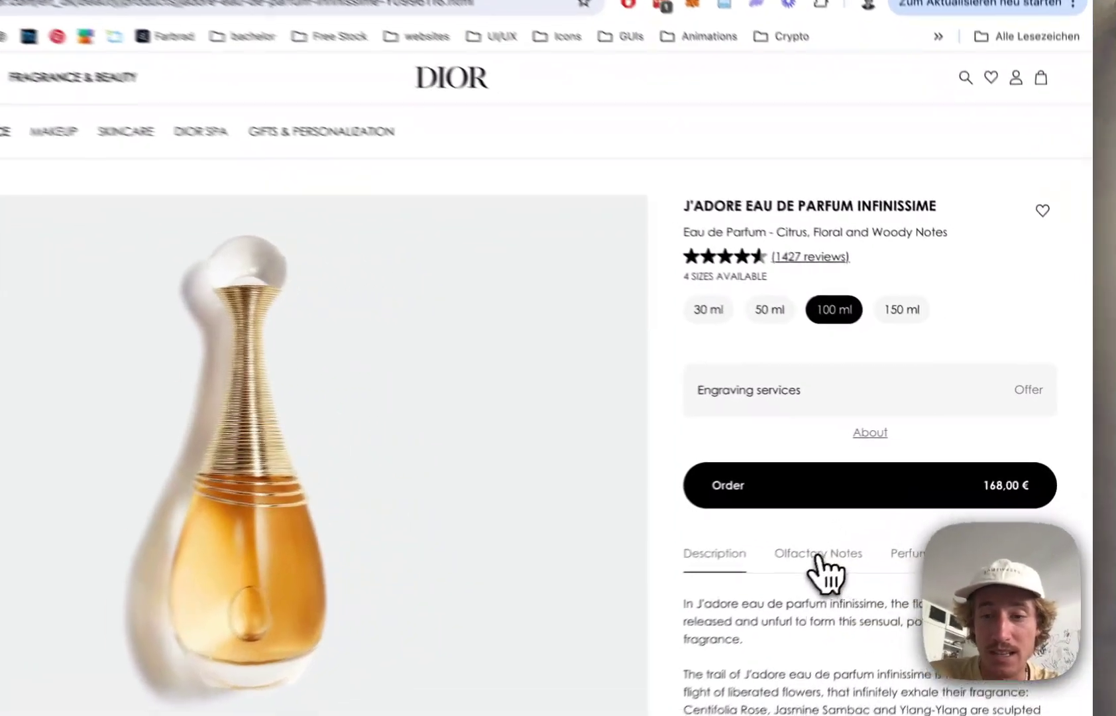
left_click(856, 531)
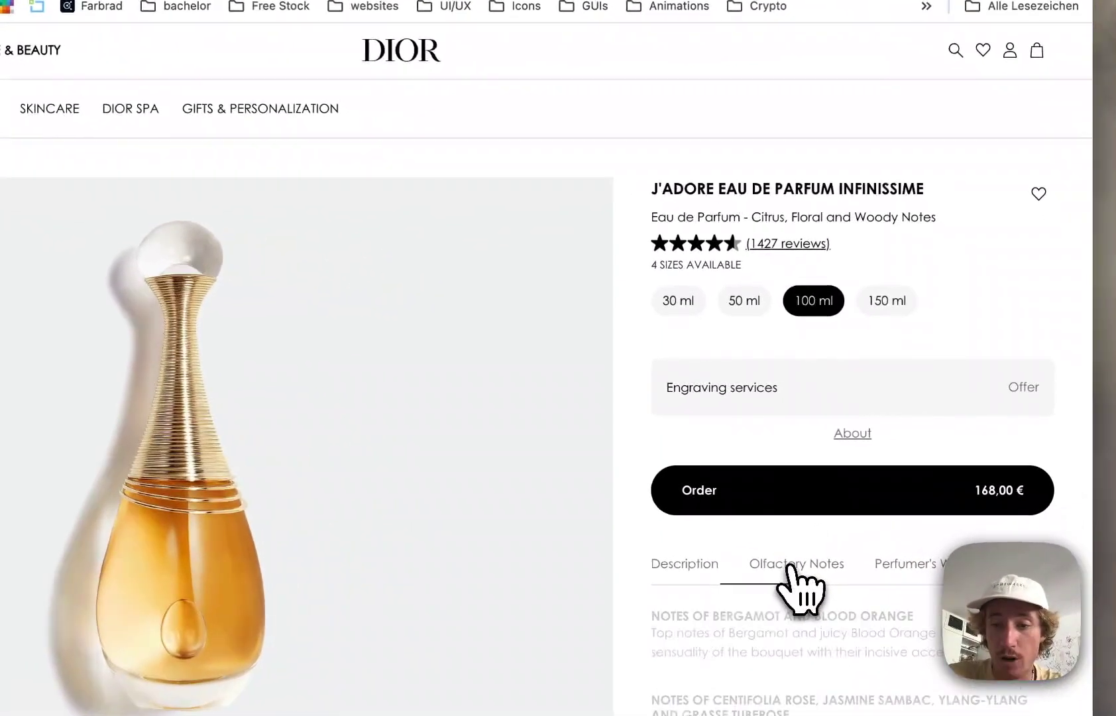
left_click(939, 569)
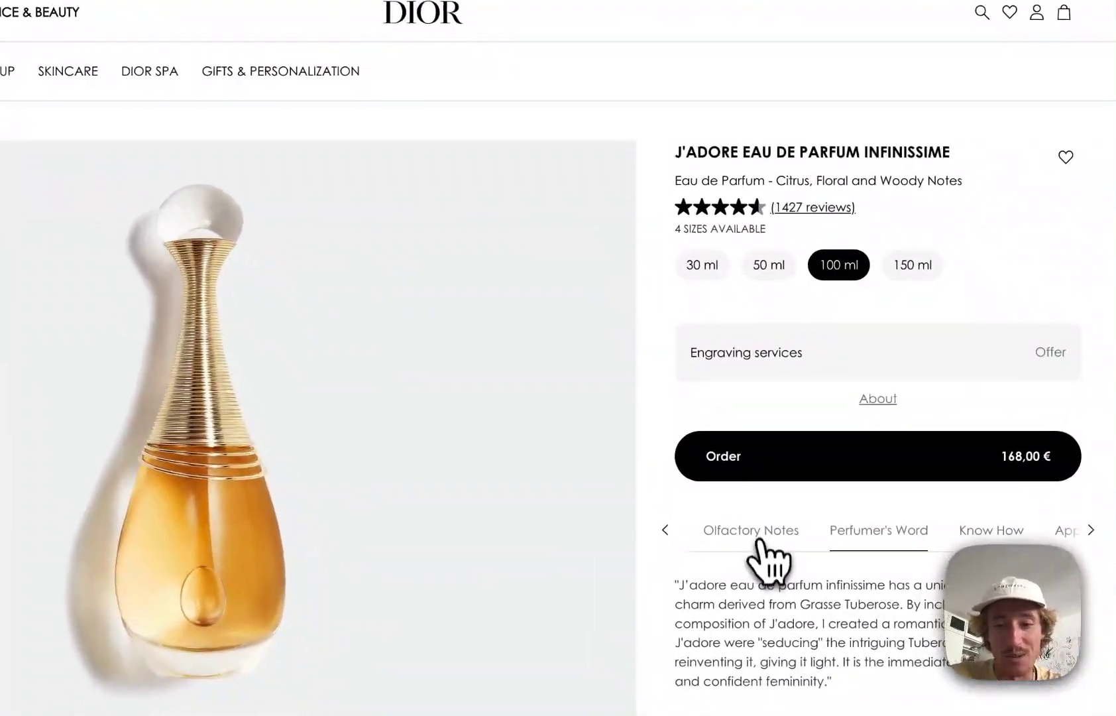
left_click(758, 540)
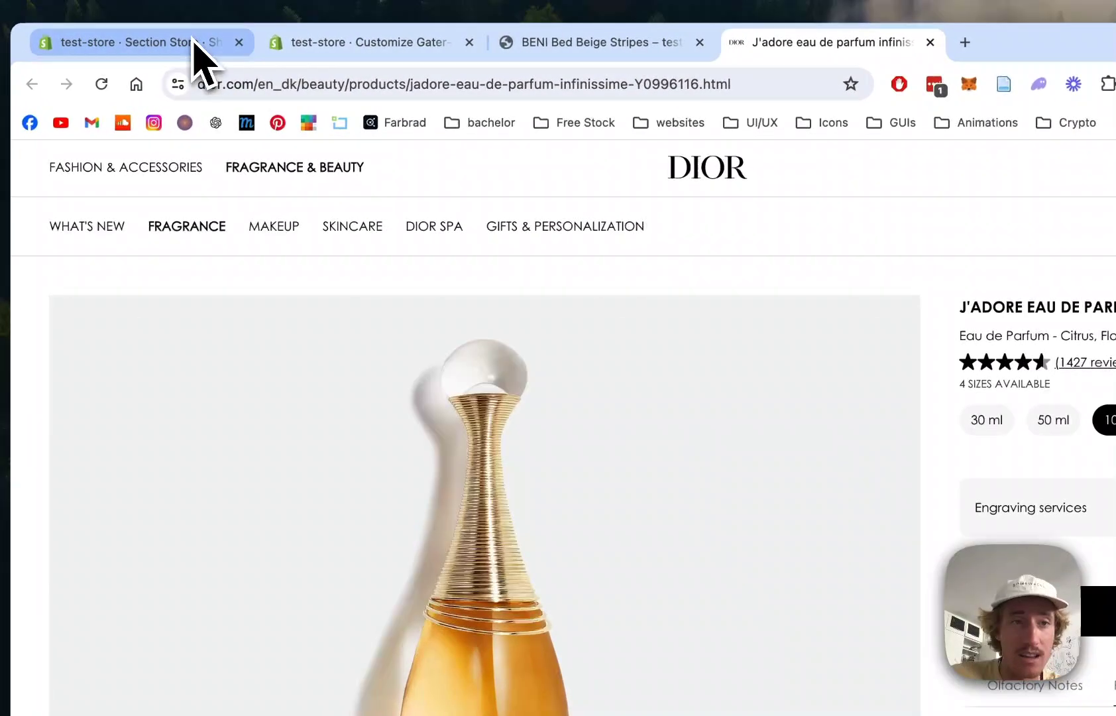
Step: Go to the Section Store and browse its catalogue of available sections
left_click(194, 41)
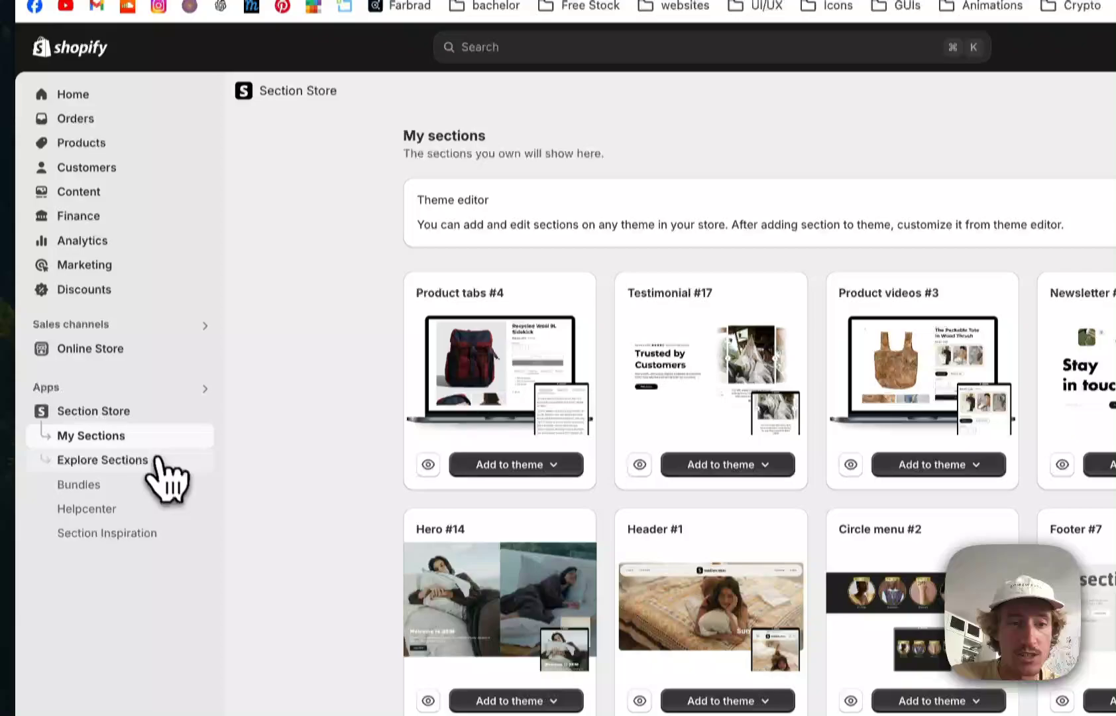
left_click(147, 577)
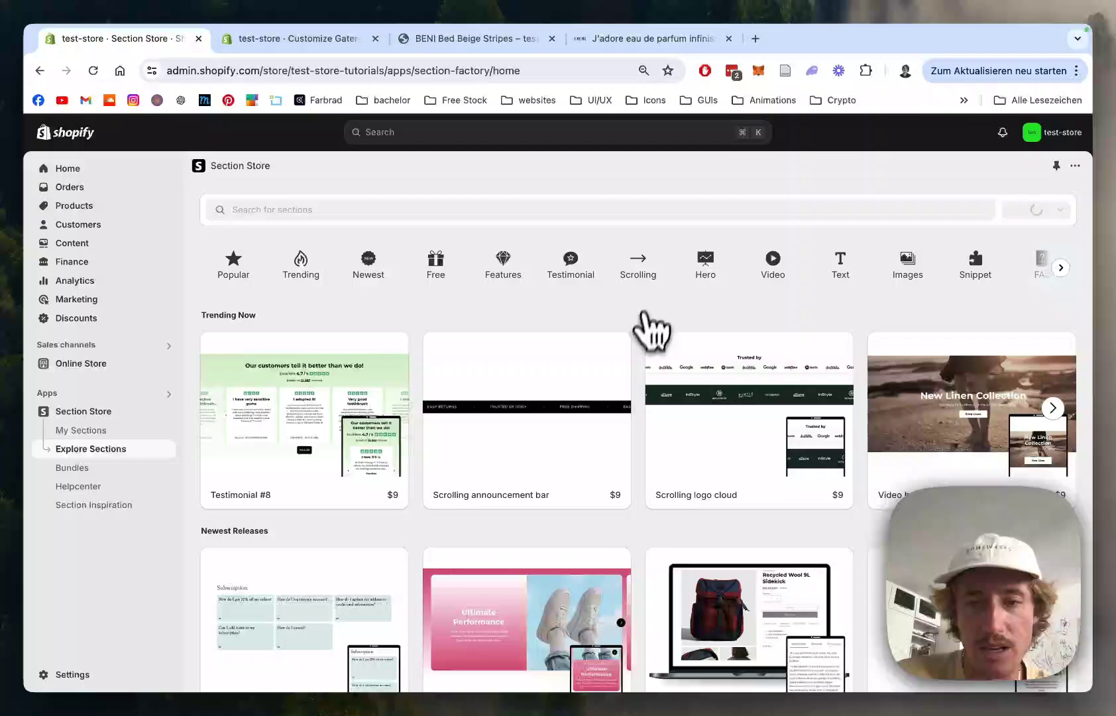
scroll(643, 358, "down", 2)
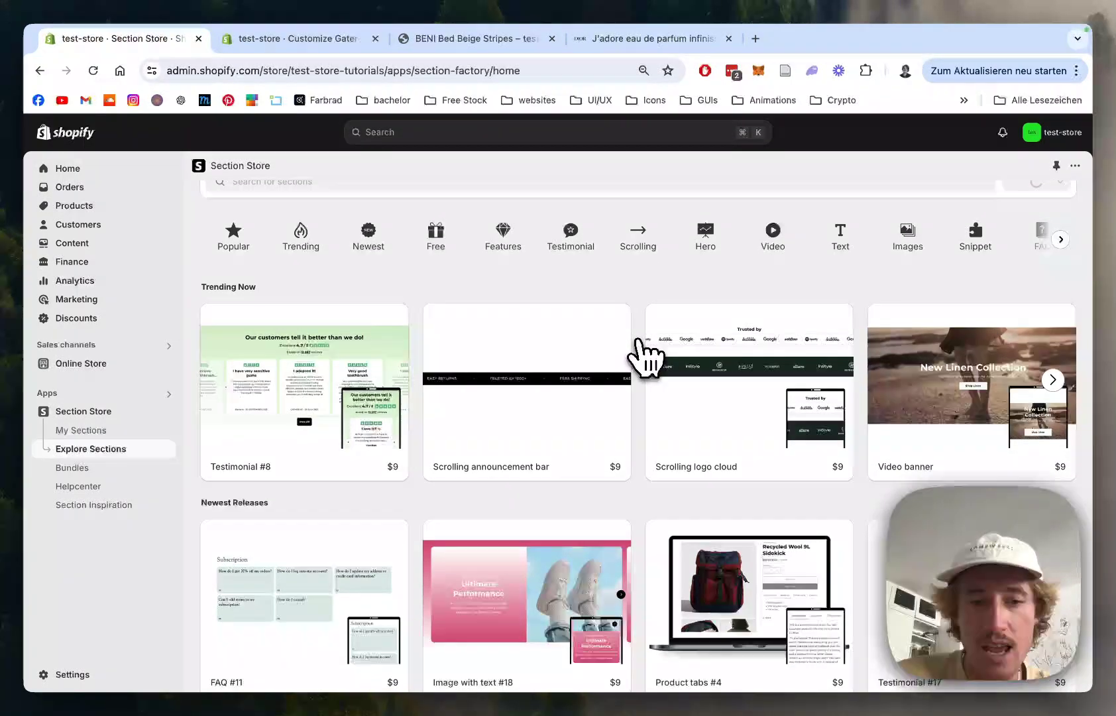
scroll(646, 358, "up", 2)
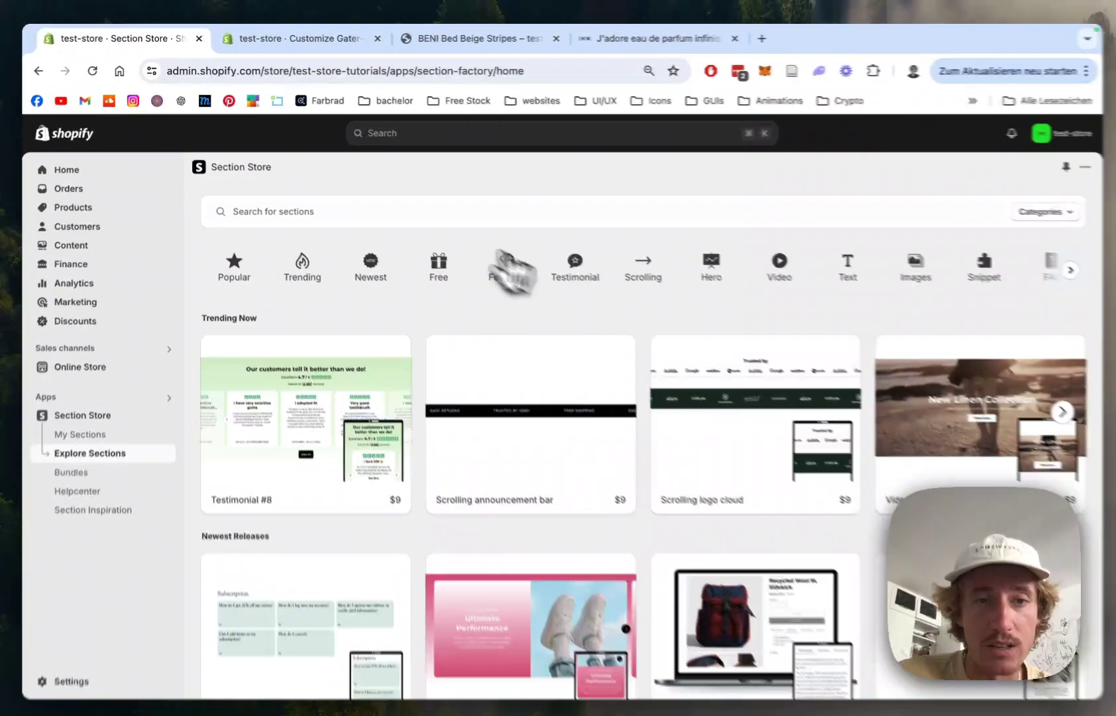
Step: Search the section catalogue for 'product' and look through the results
left_click(356, 209)
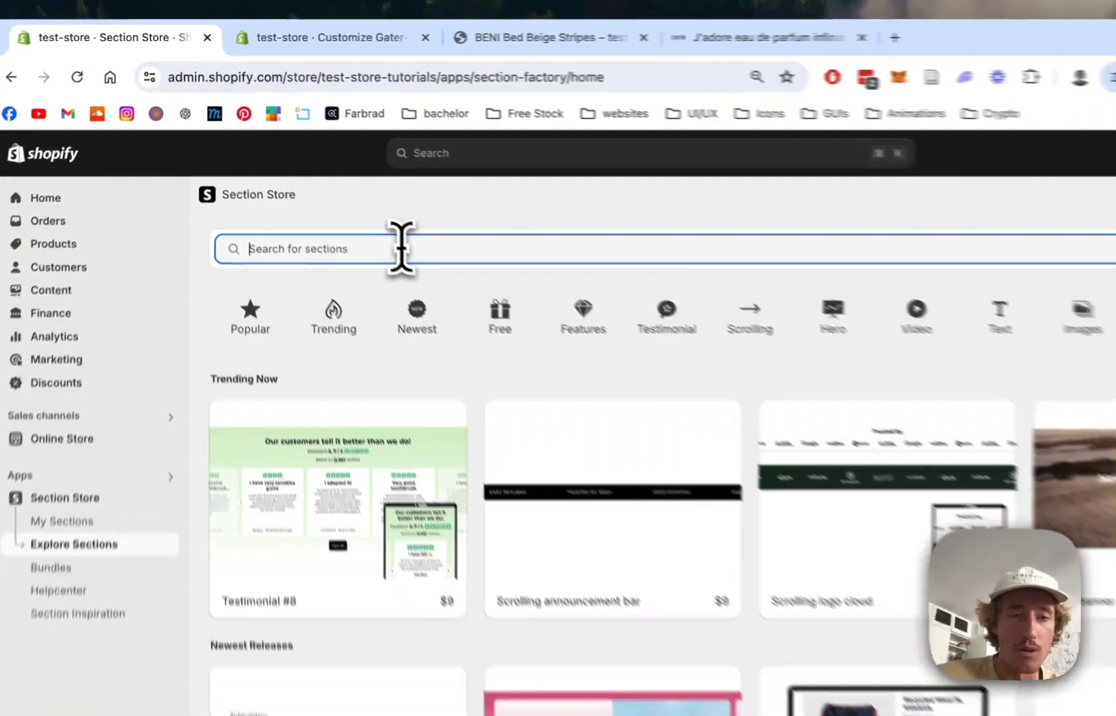
type("product")
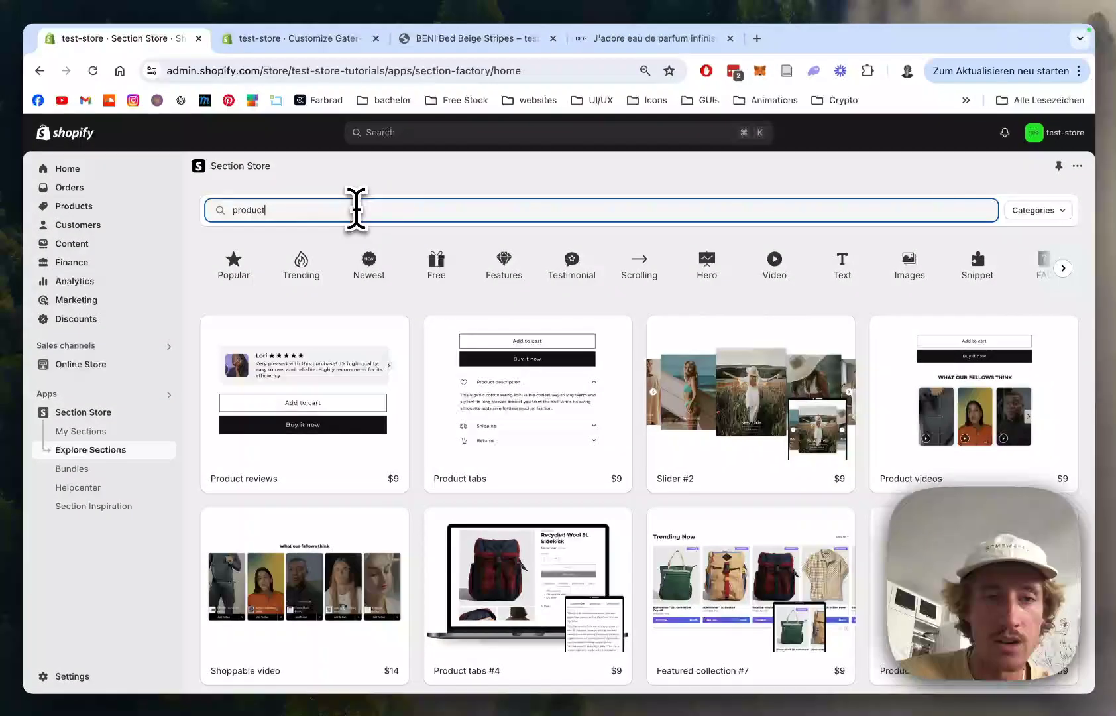
scroll(622, 397, "down", 3)
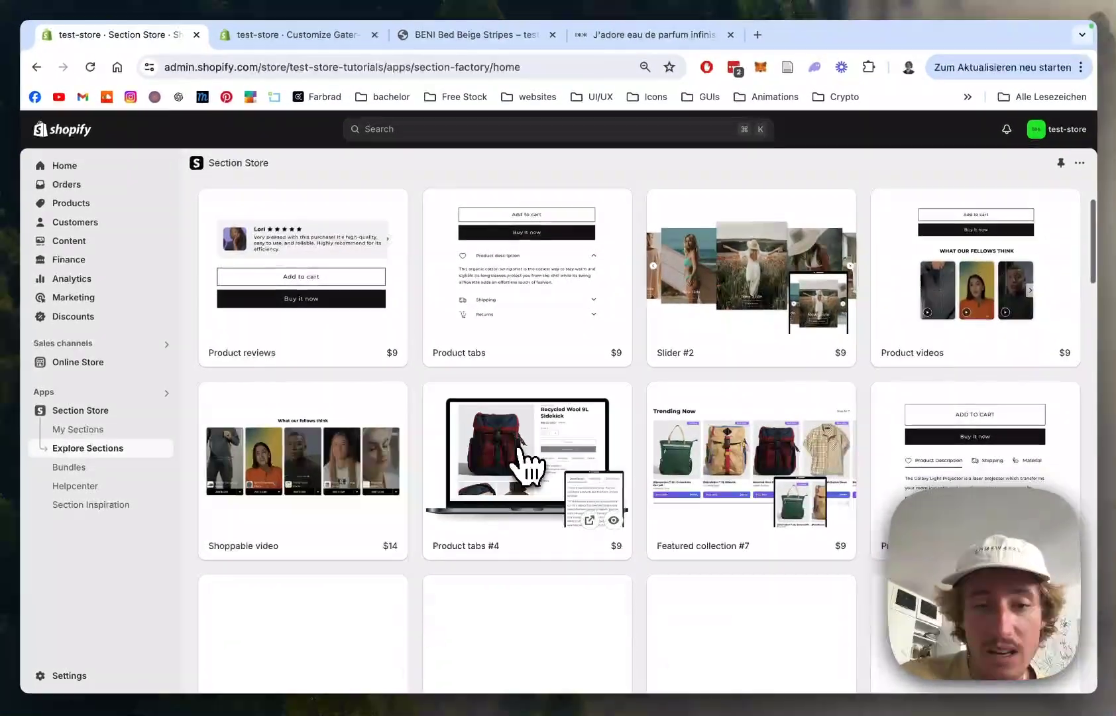
Step: Preview the Product tabs section, then review Product tabs #4's features and close it
left_click(536, 430)
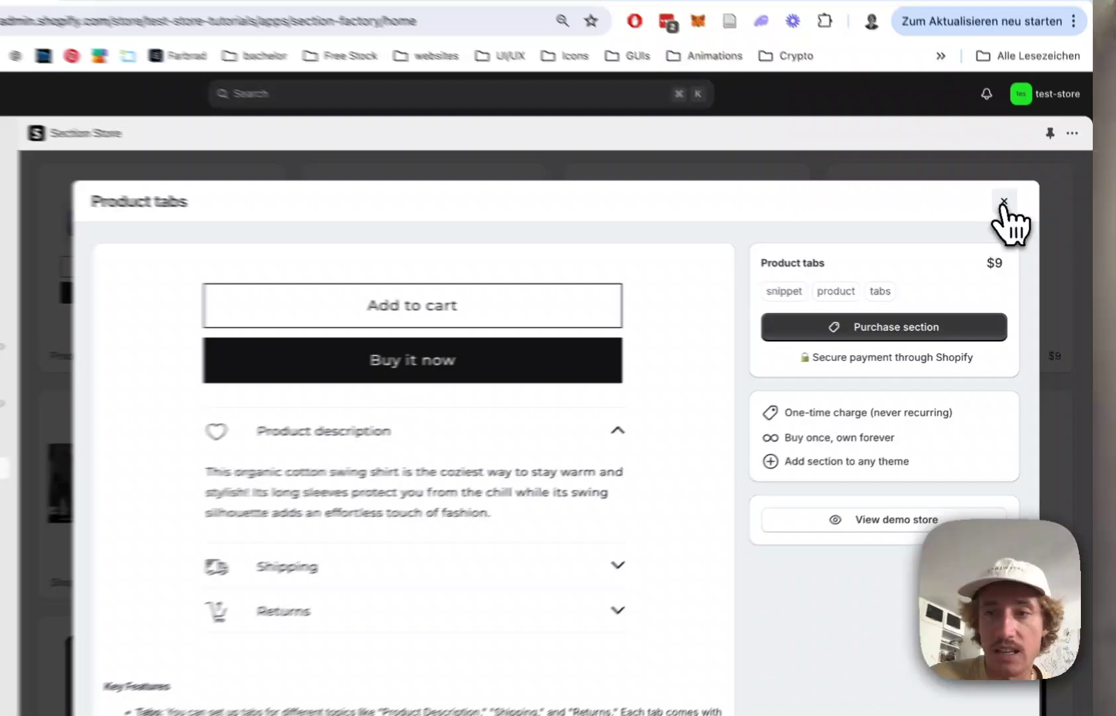
left_click(1018, 223)
left_click(583, 484)
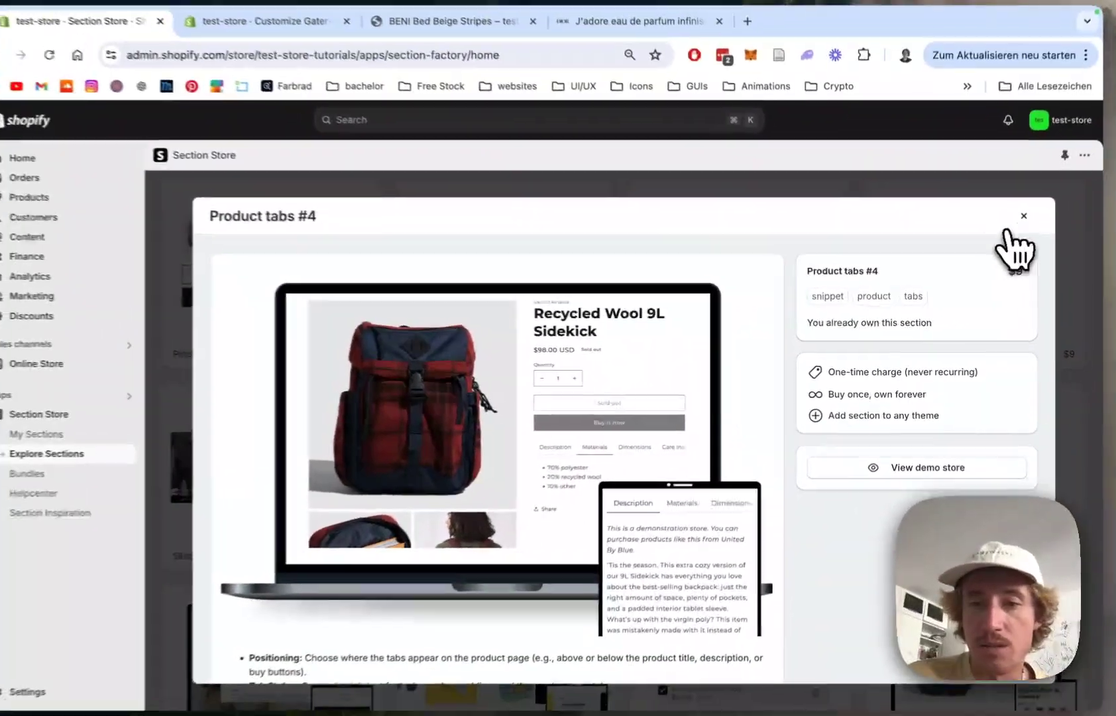
scroll(413, 438, "down", 1)
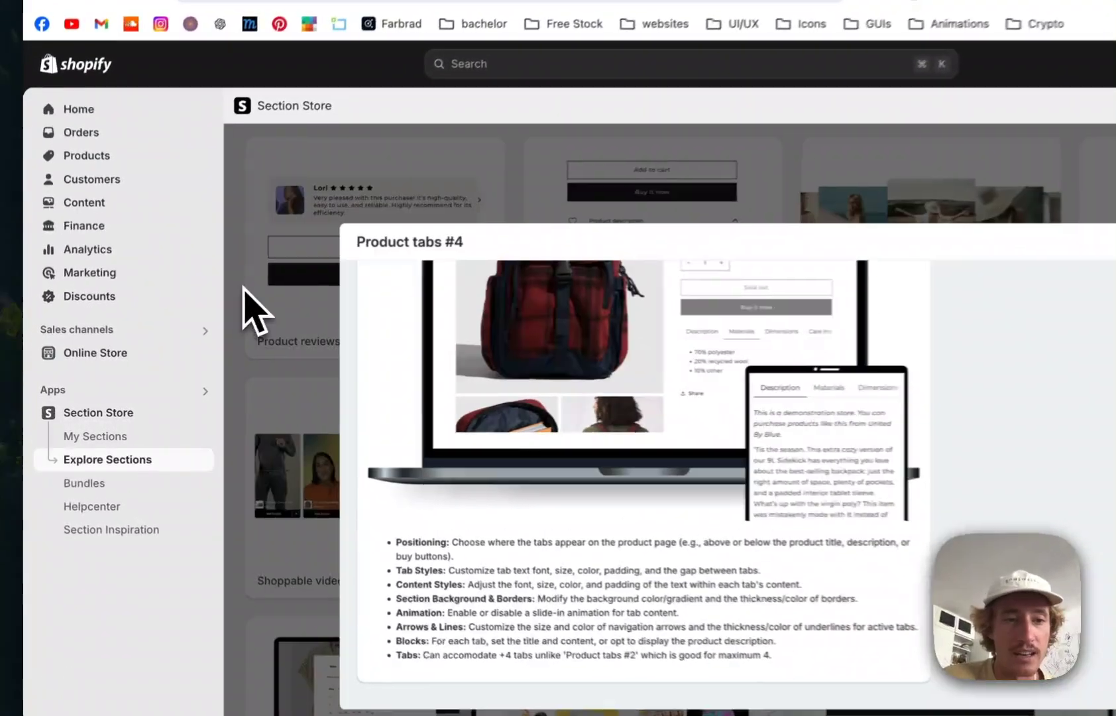
left_click(197, 326)
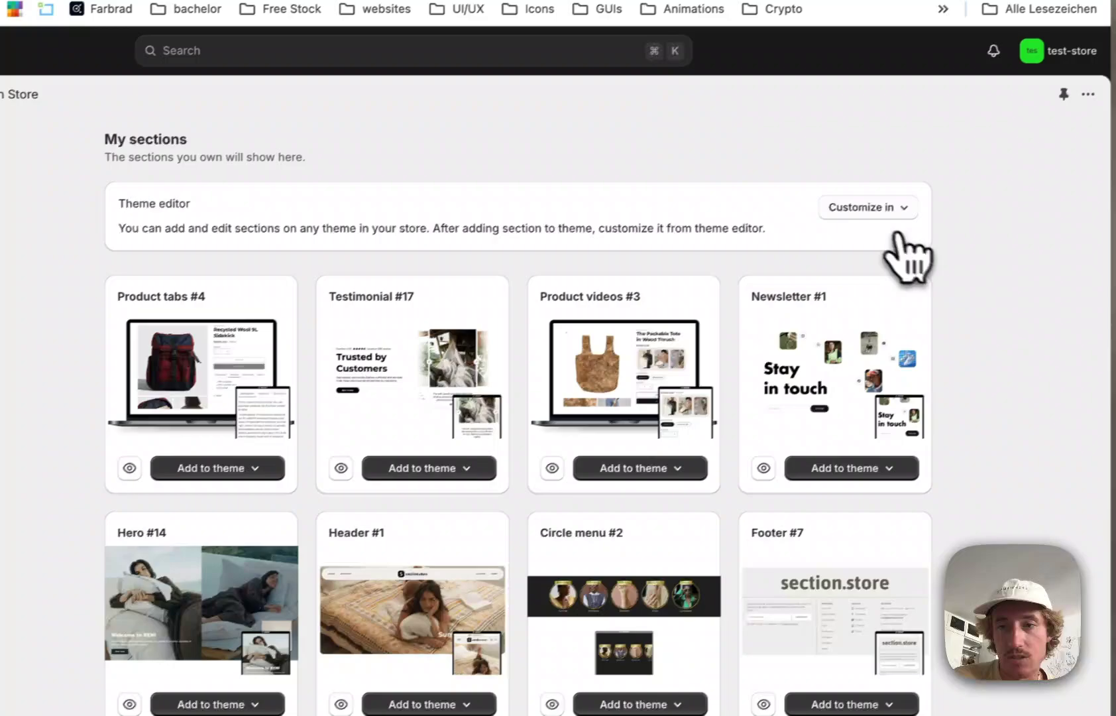
Step: Customize the Gater-Full-Store (Live) theme, previewing the product page at desktop width
left_click(1066, 123)
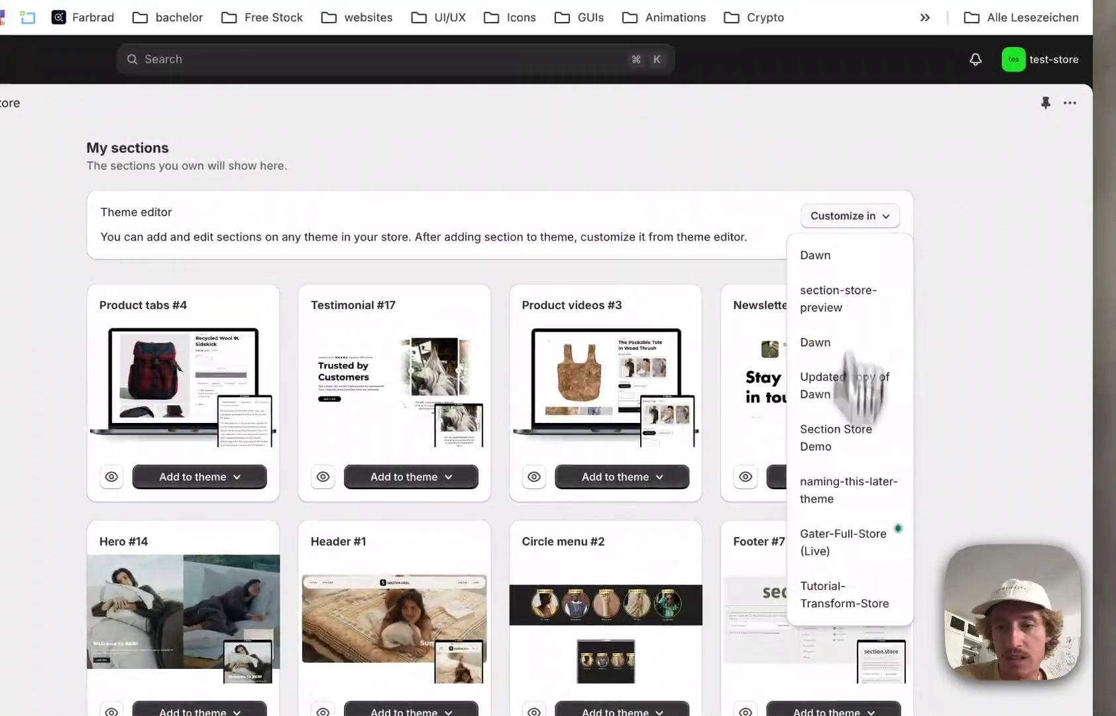
left_click(843, 534)
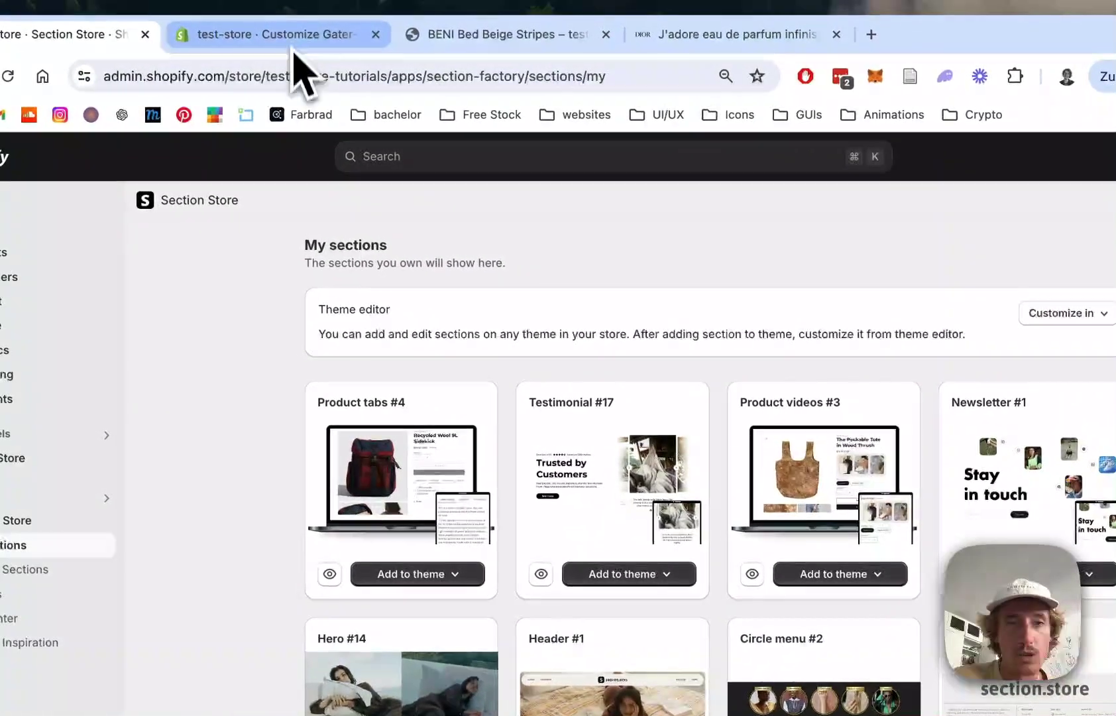
left_click(294, 50)
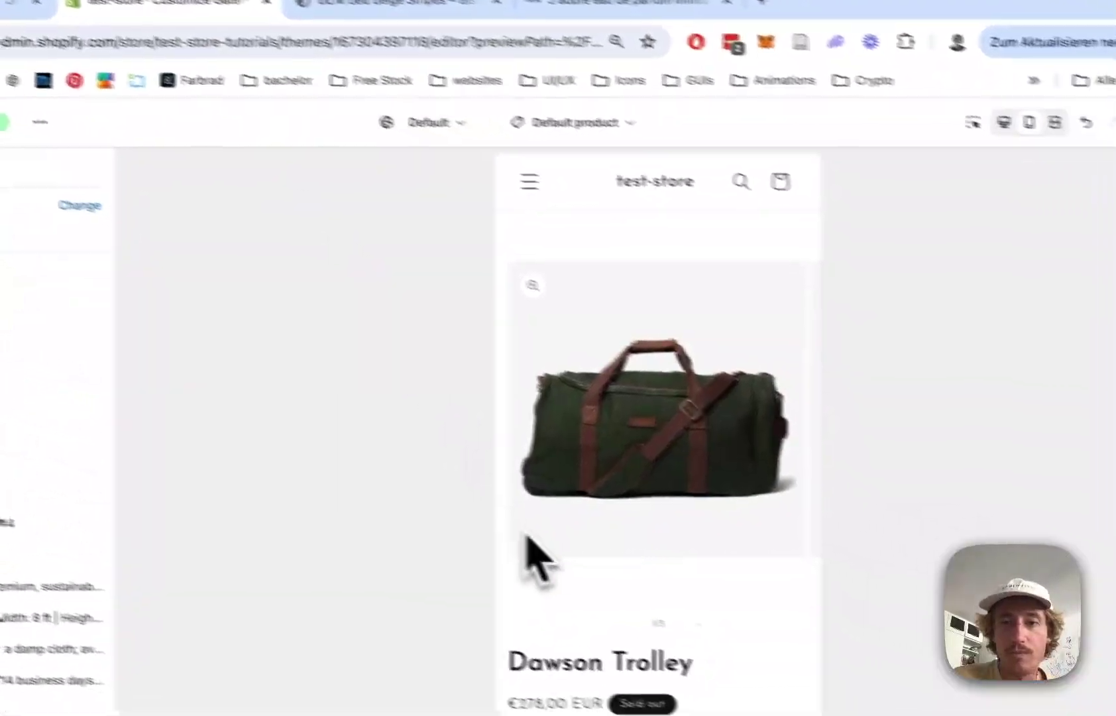
left_click(1113, 157)
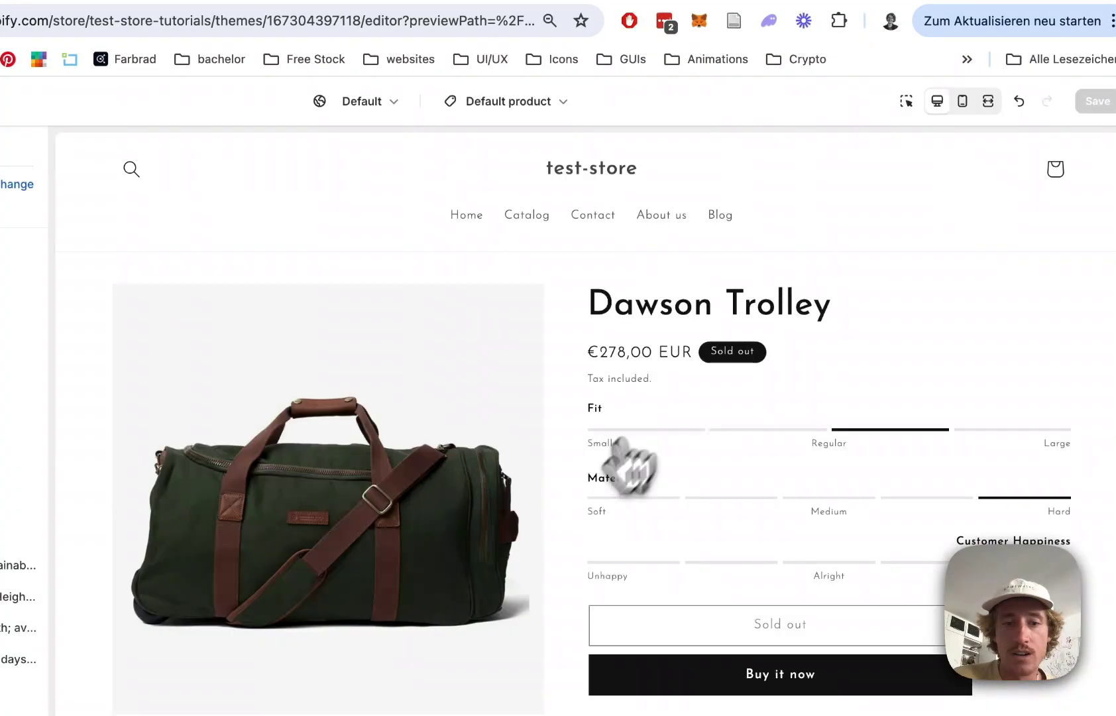
Step: Search 'product tabs' and add SS - Product tabs #4 to the Default product template
scroll(0, 458, "down", 2)
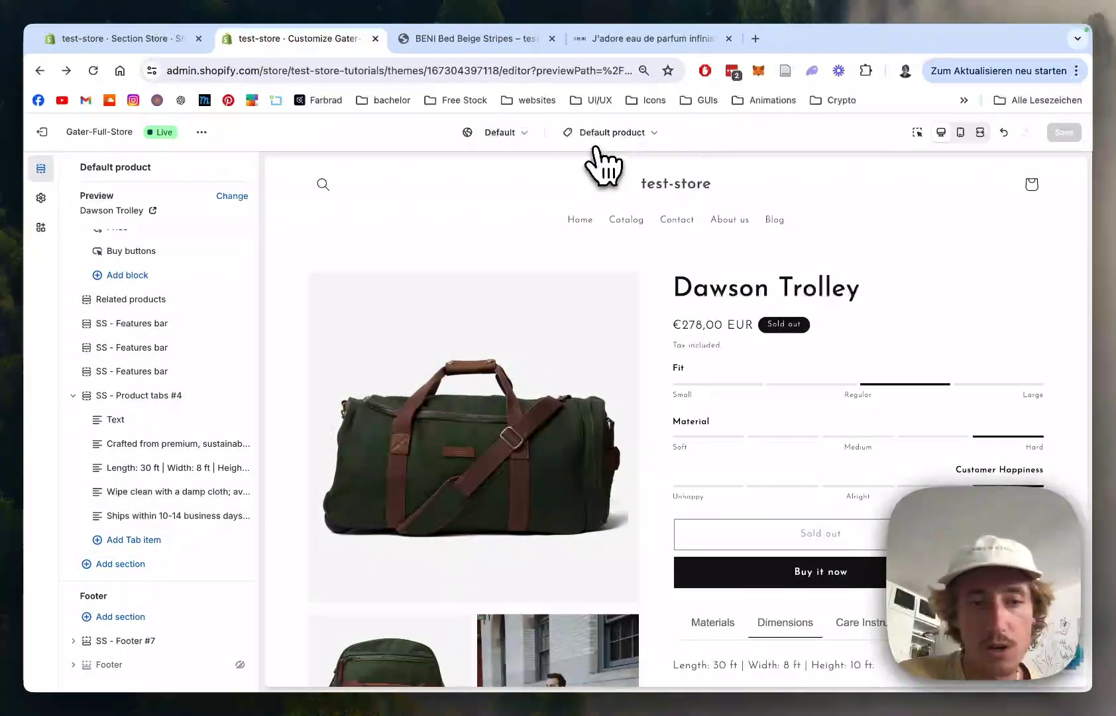
left_click(156, 562)
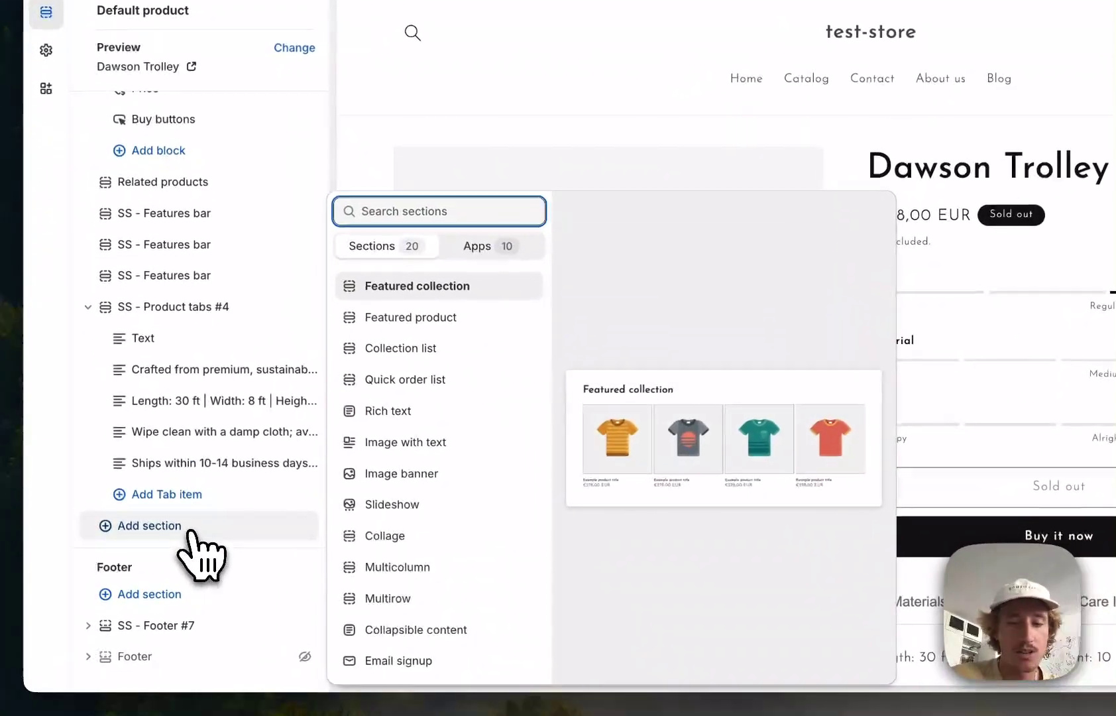
type("product tabs")
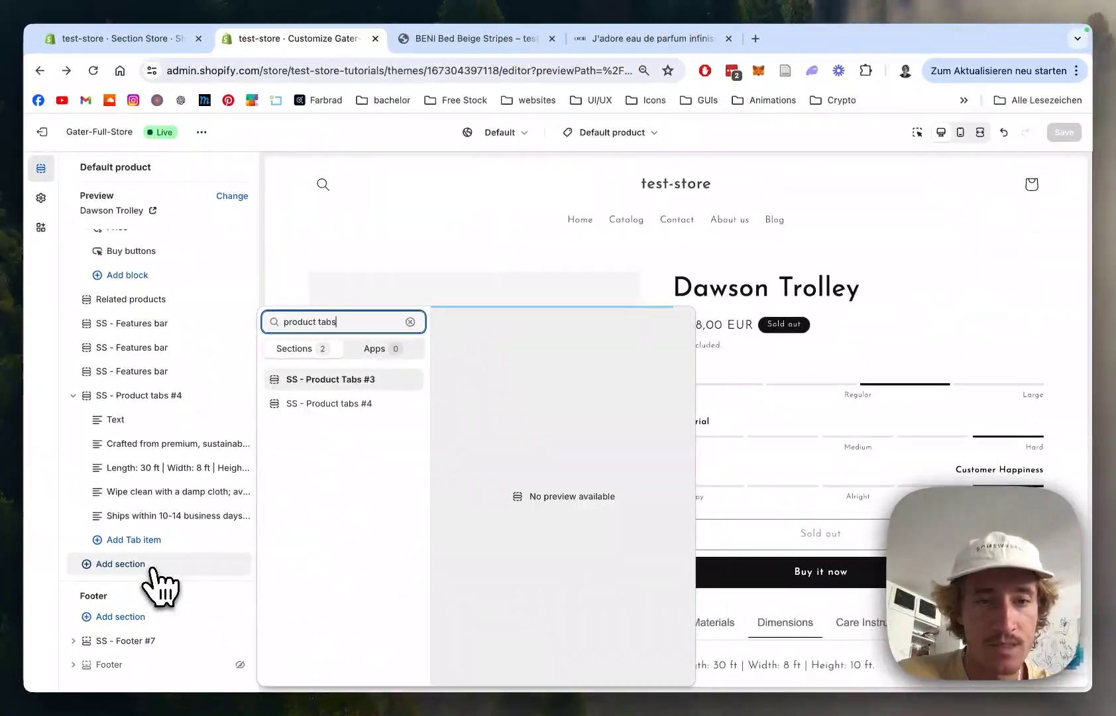
left_click(368, 404)
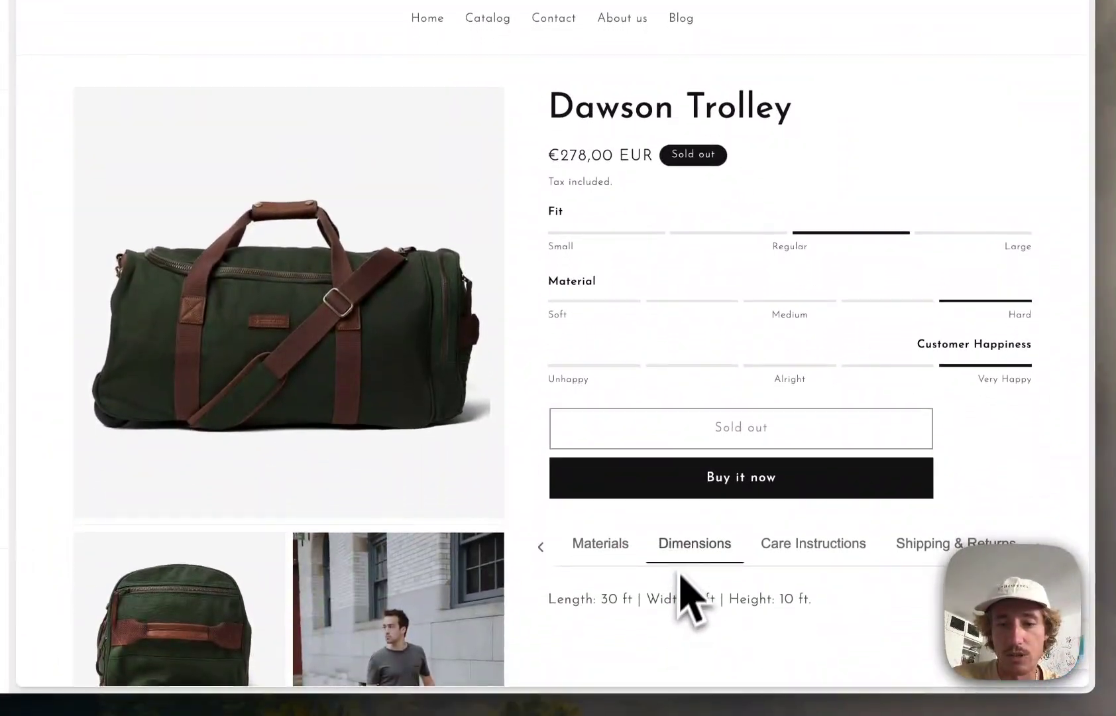
scroll(682, 577, "down", 2)
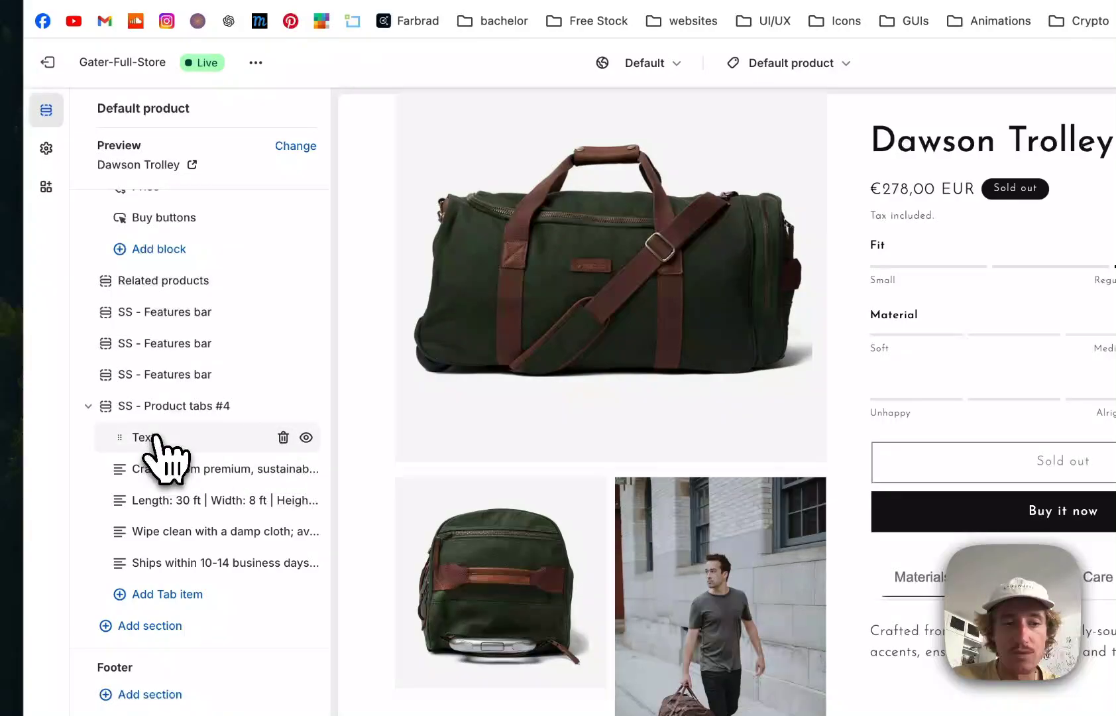
Step: Inspect the first tab item's settings and show the Description tab in the preview
left_click(154, 436)
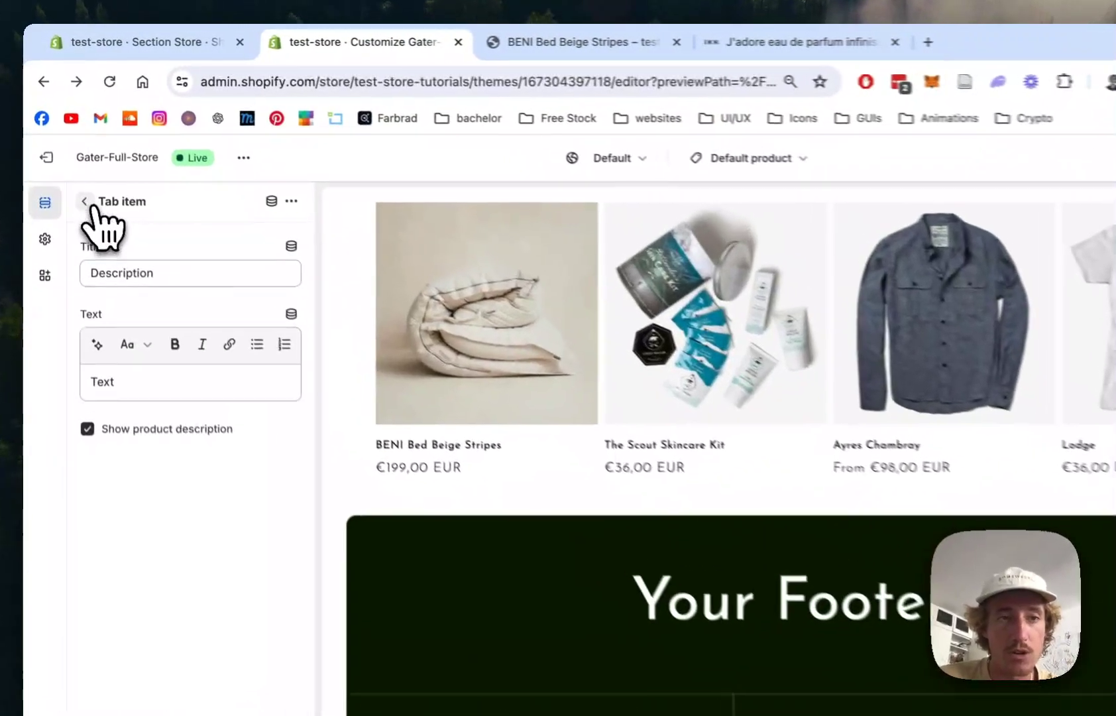
left_click(72, 167)
scroll(672, 478, "up", 10)
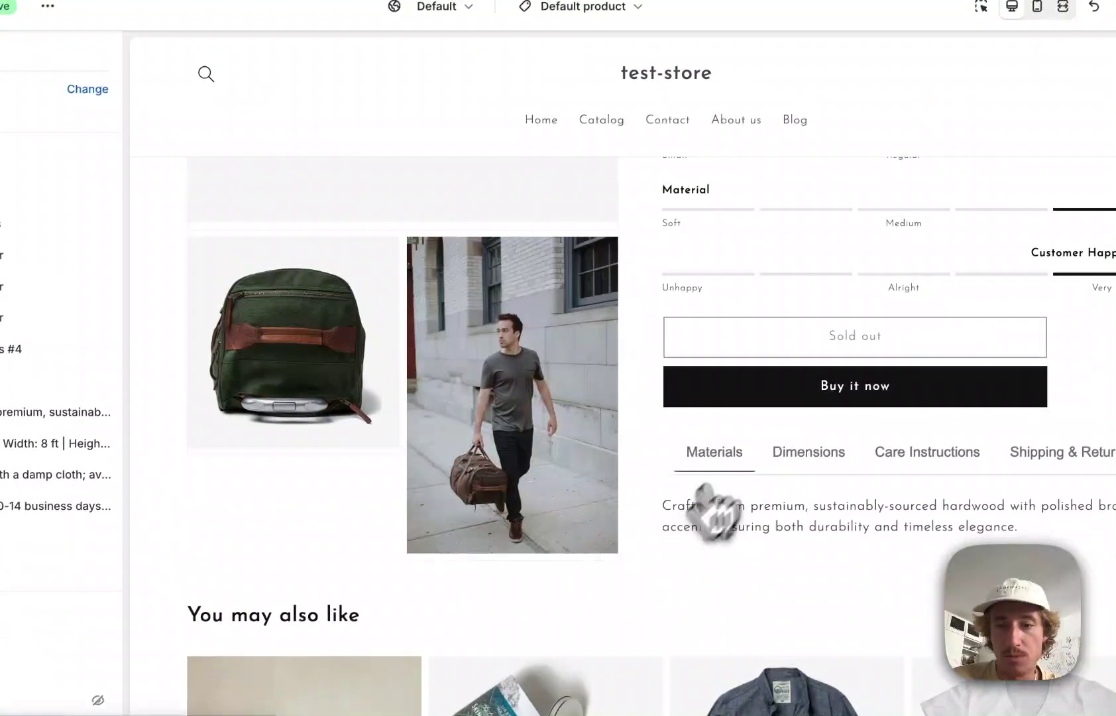
left_click(711, 452)
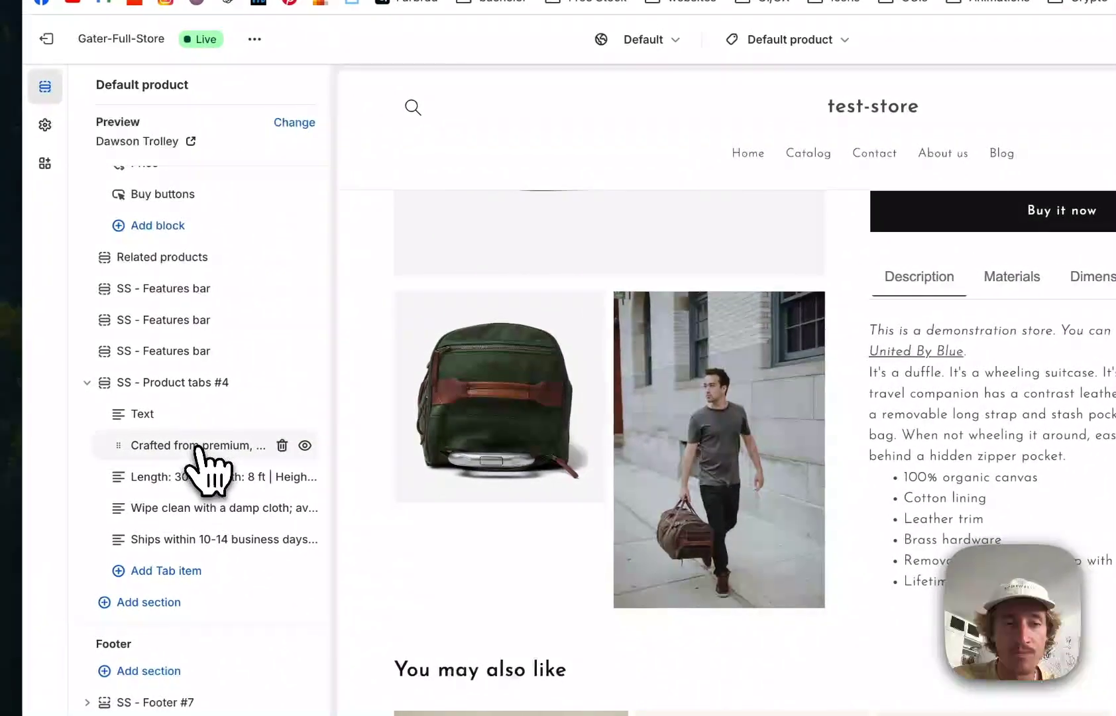
Step: Edit the Materials tab's hardwood-and-brass text, check it in the preview, and return to sections
left_click(210, 473)
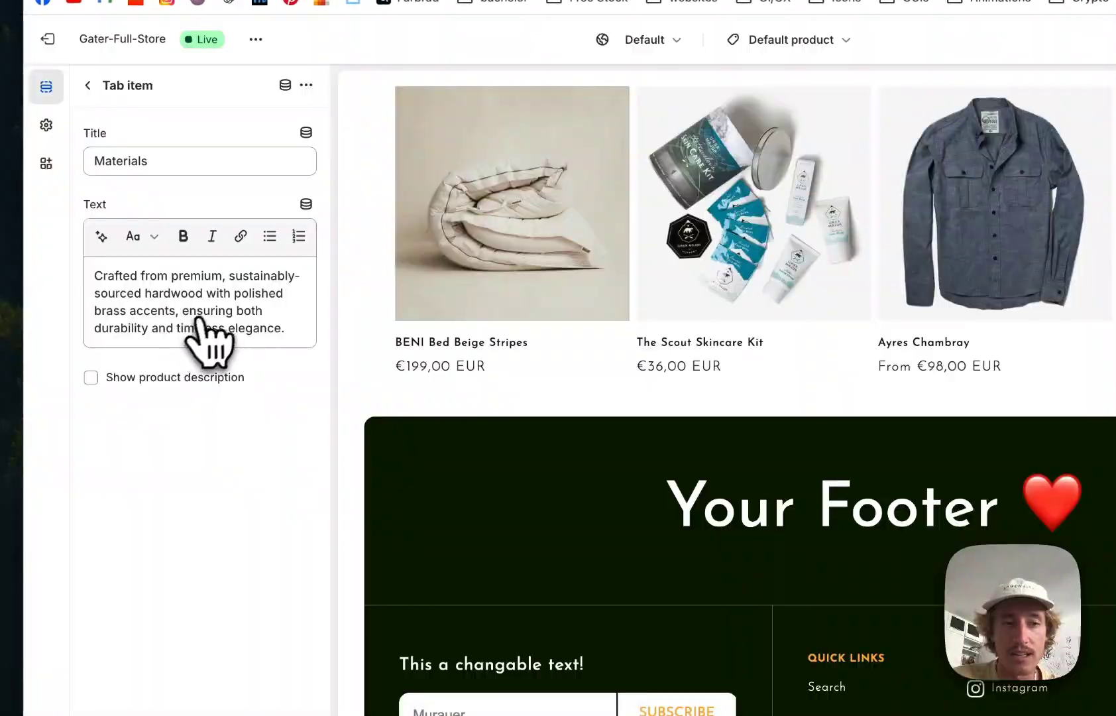
scroll(661, 324, "up", 10)
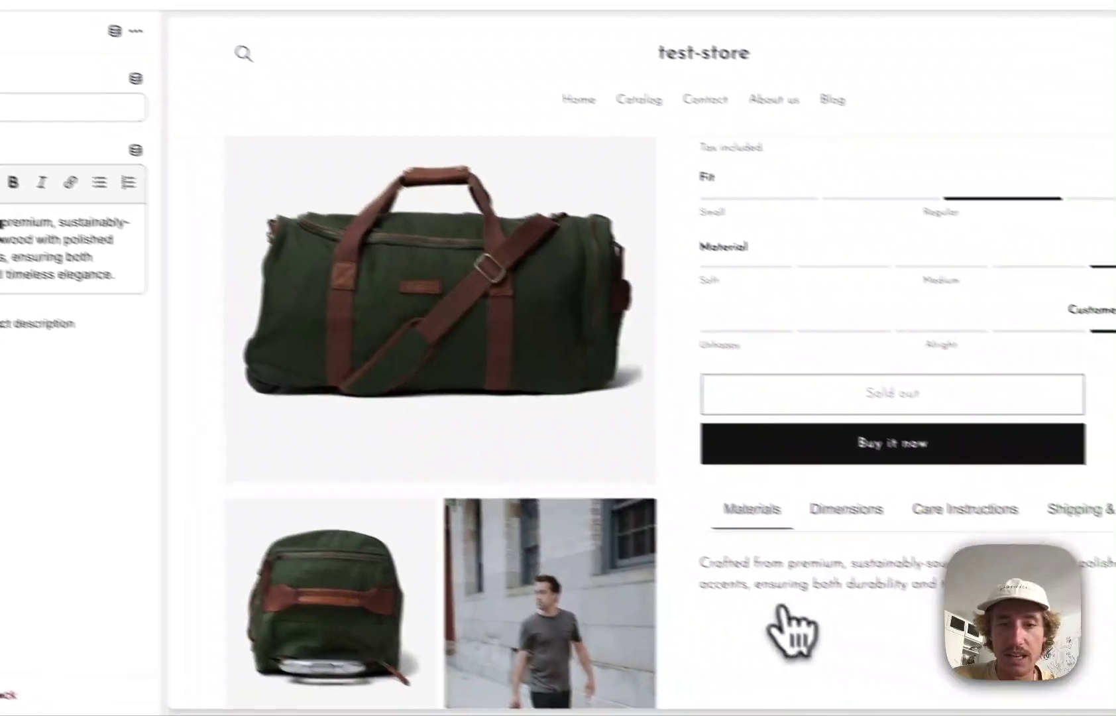
left_click(54, 298)
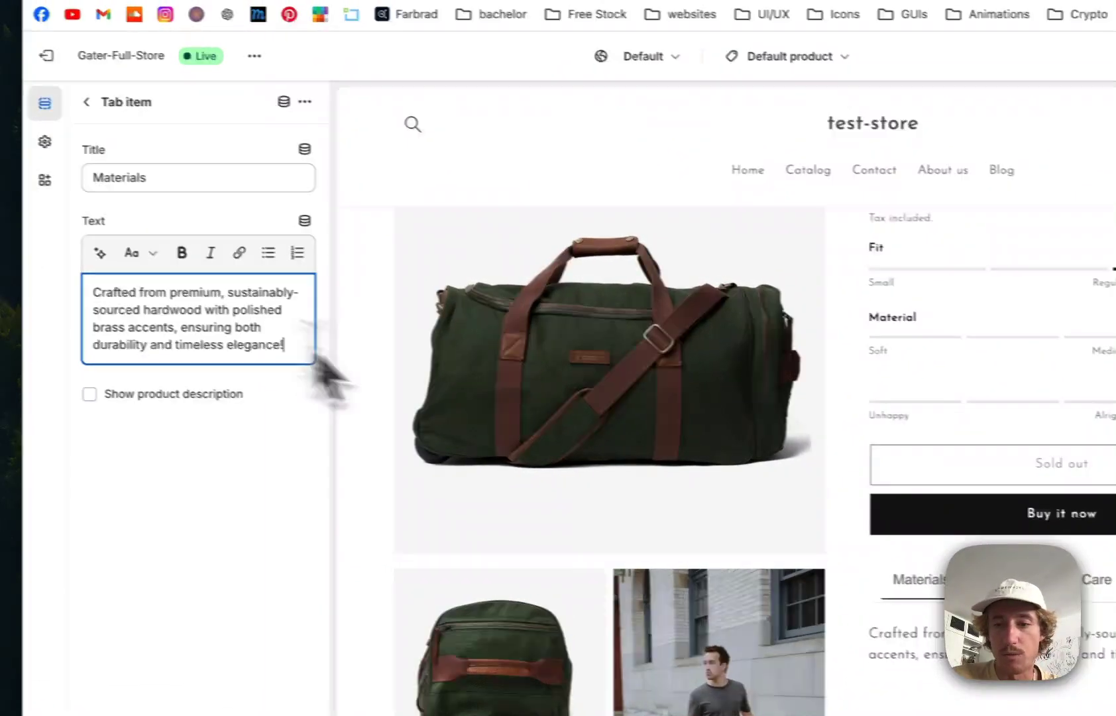
scroll(875, 597, "down", 15)
scroll(855, 398, "up", 10)
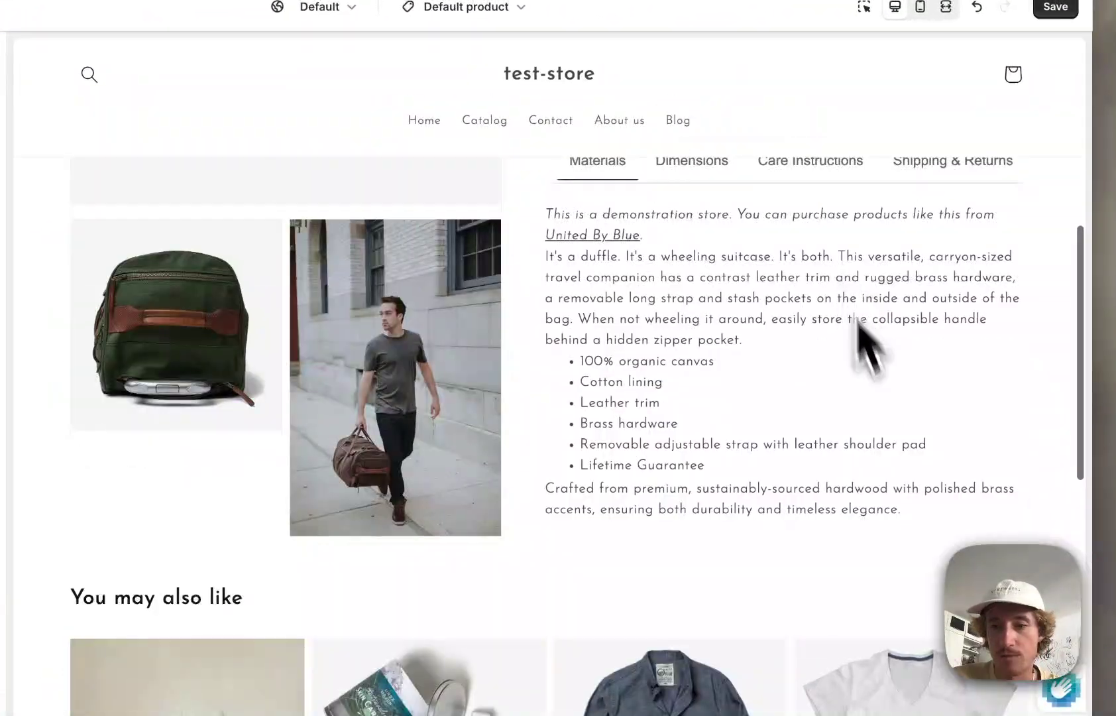
scroll(431, 146, "down", 5)
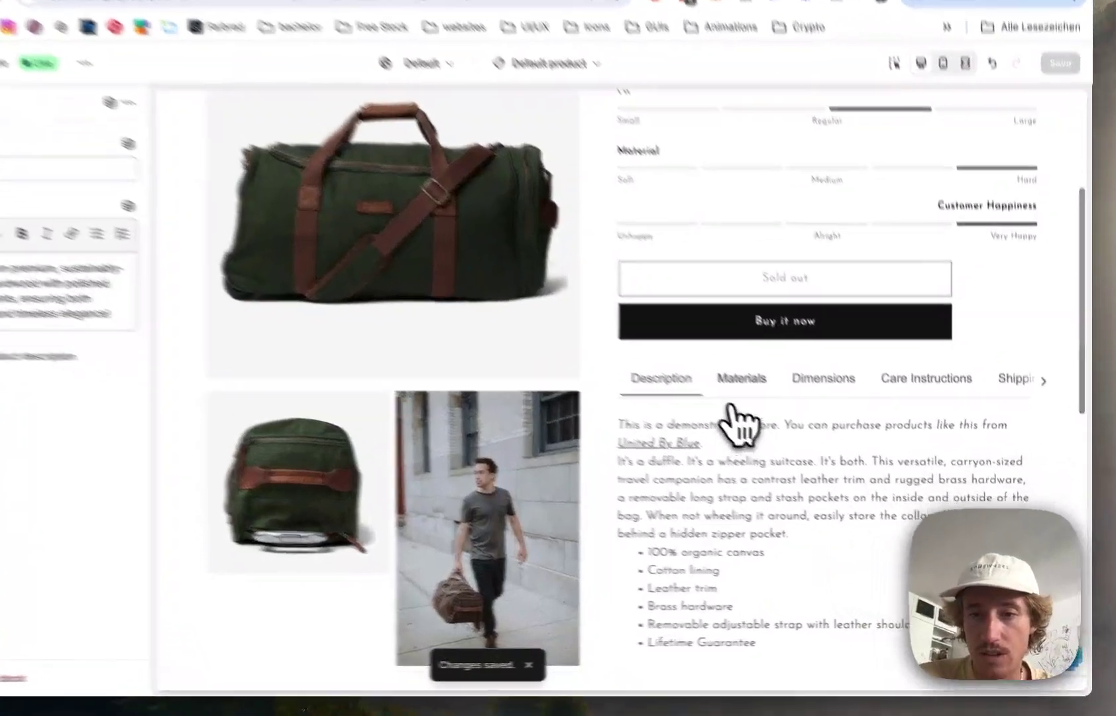
left_click(783, 410)
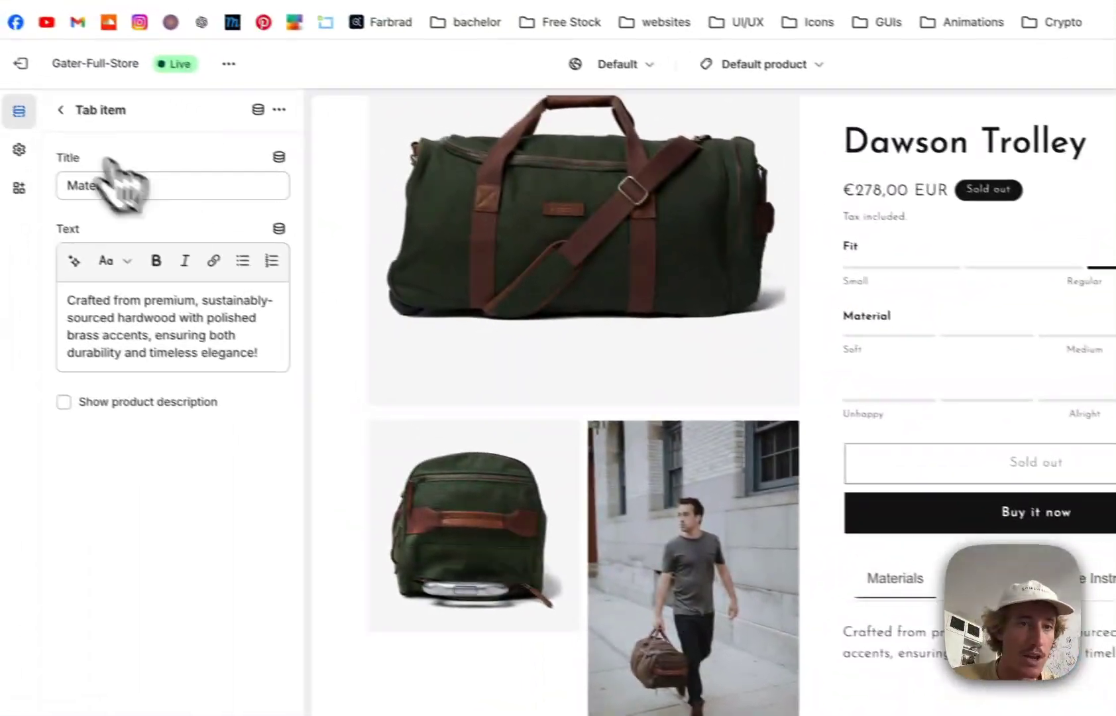
left_click(92, 118)
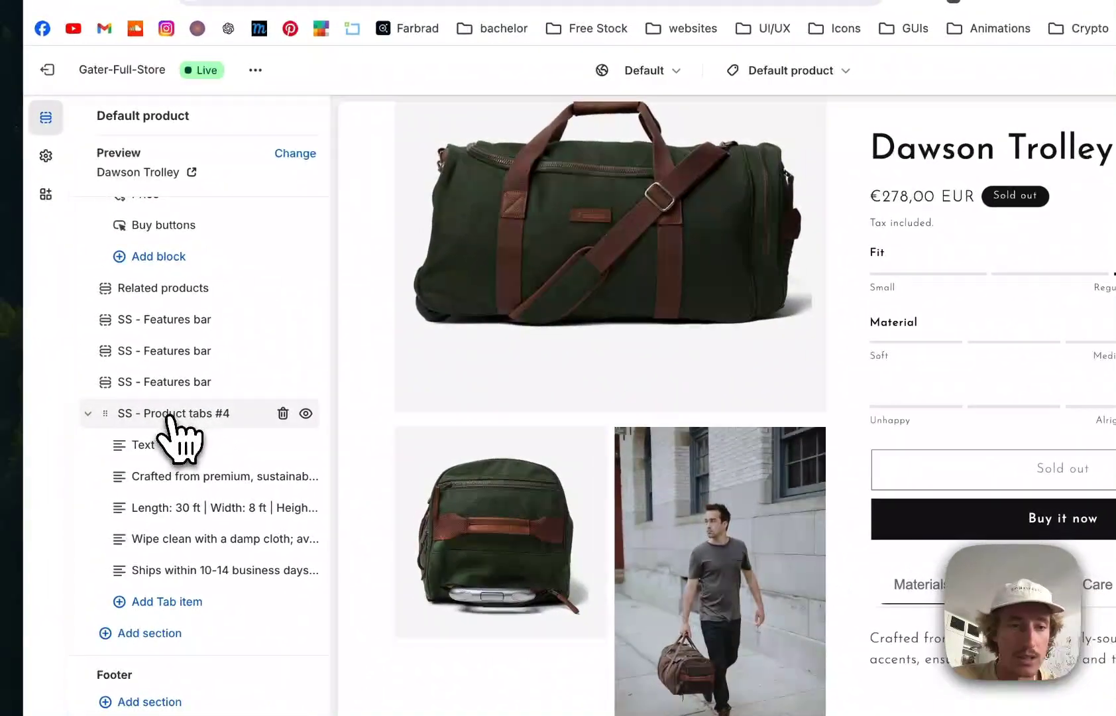
Step: Set the SS - Product tabs #4 gap to 12
left_click(170, 414)
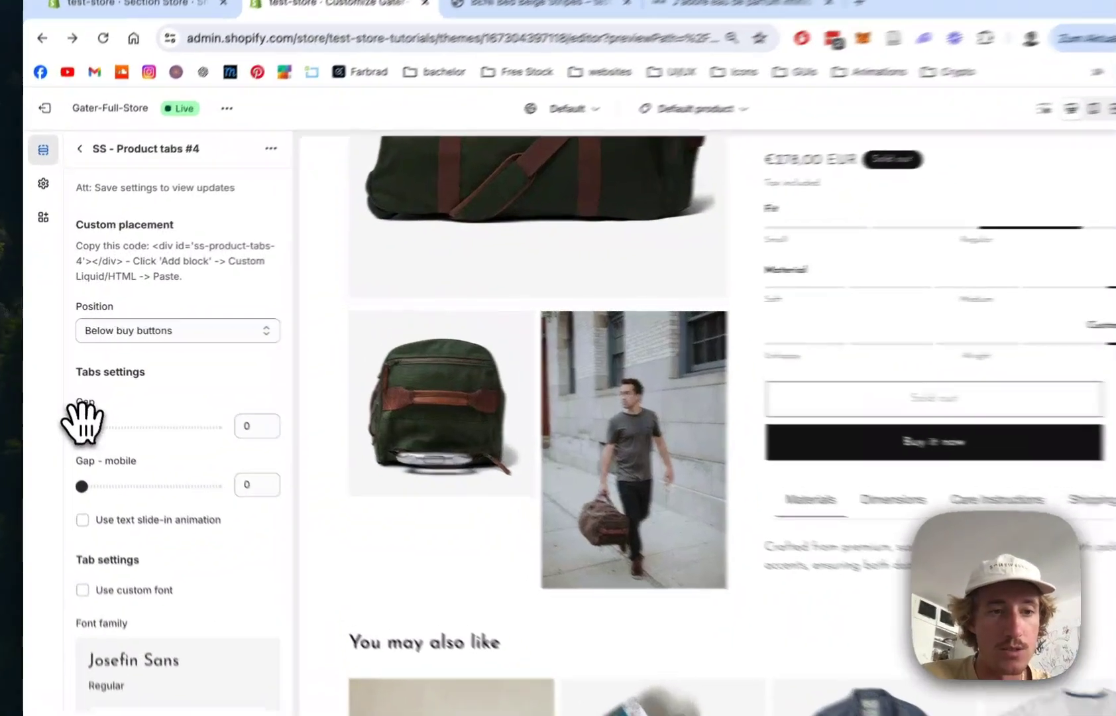
left_click_drag(75, 411, 89, 411)
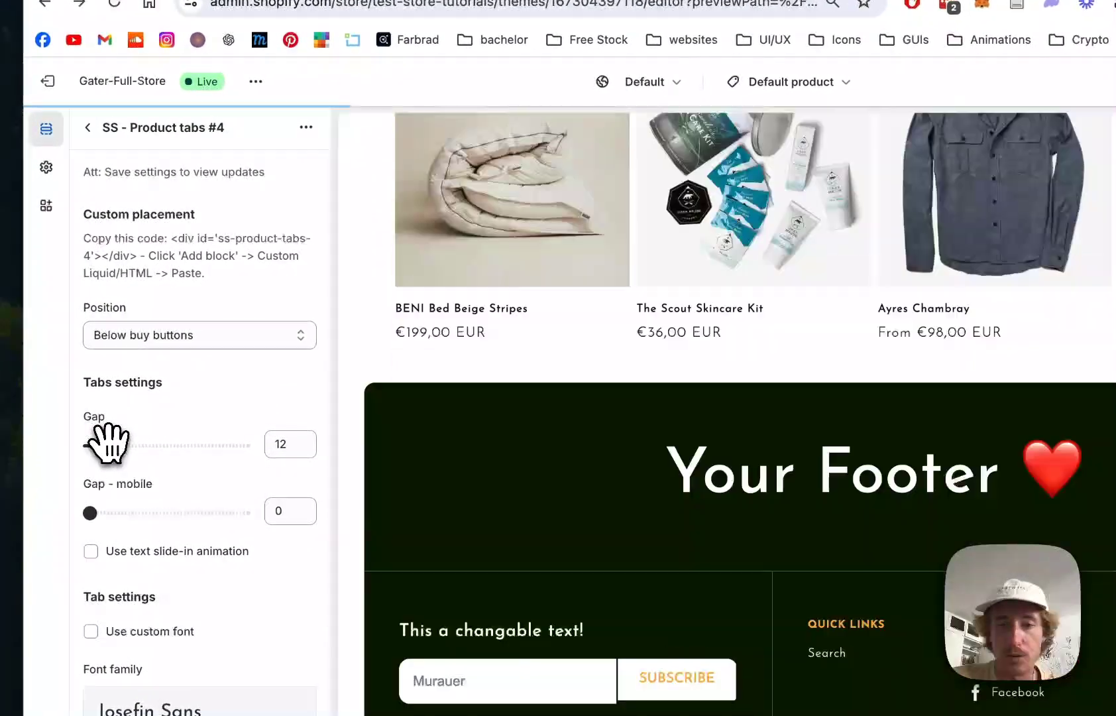
left_click(89, 128)
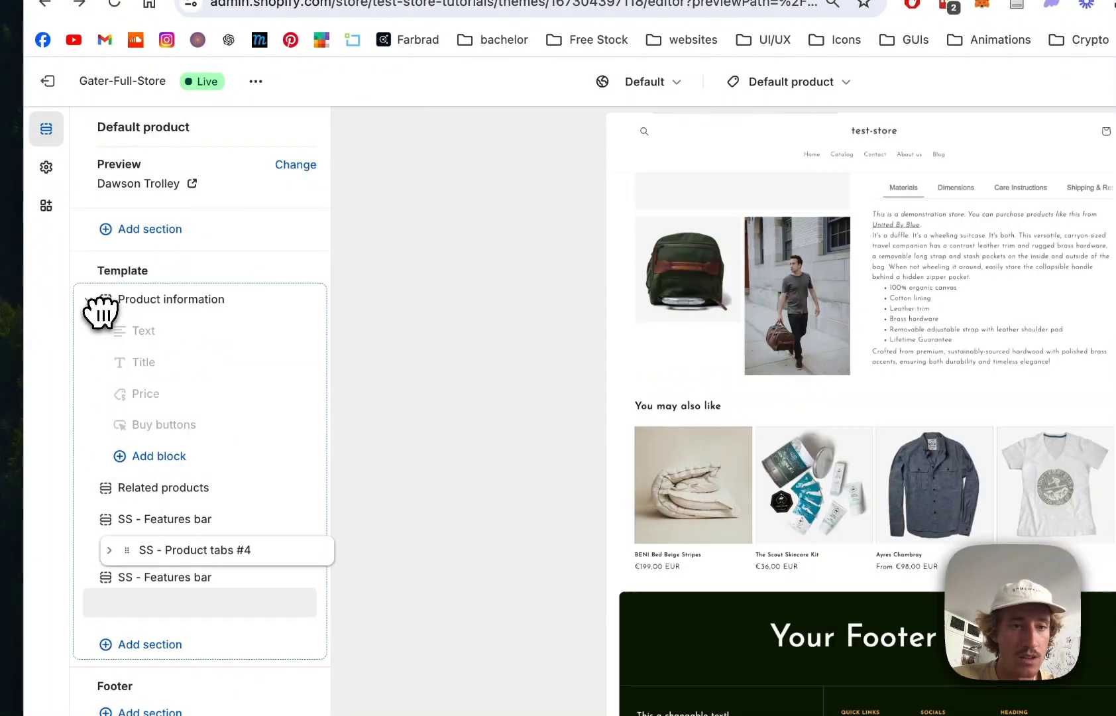
Step: Move the tabs section directly below Product information and preview it at mobile width
left_click_drag(101, 313, 100, 491)
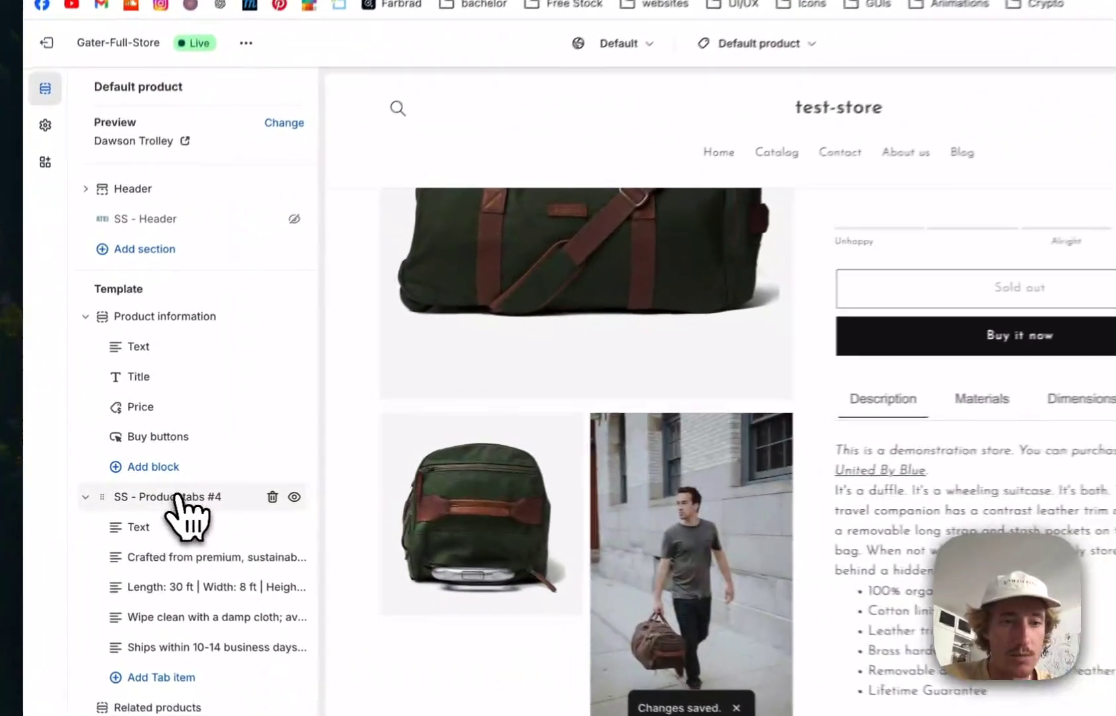
left_click(159, 496)
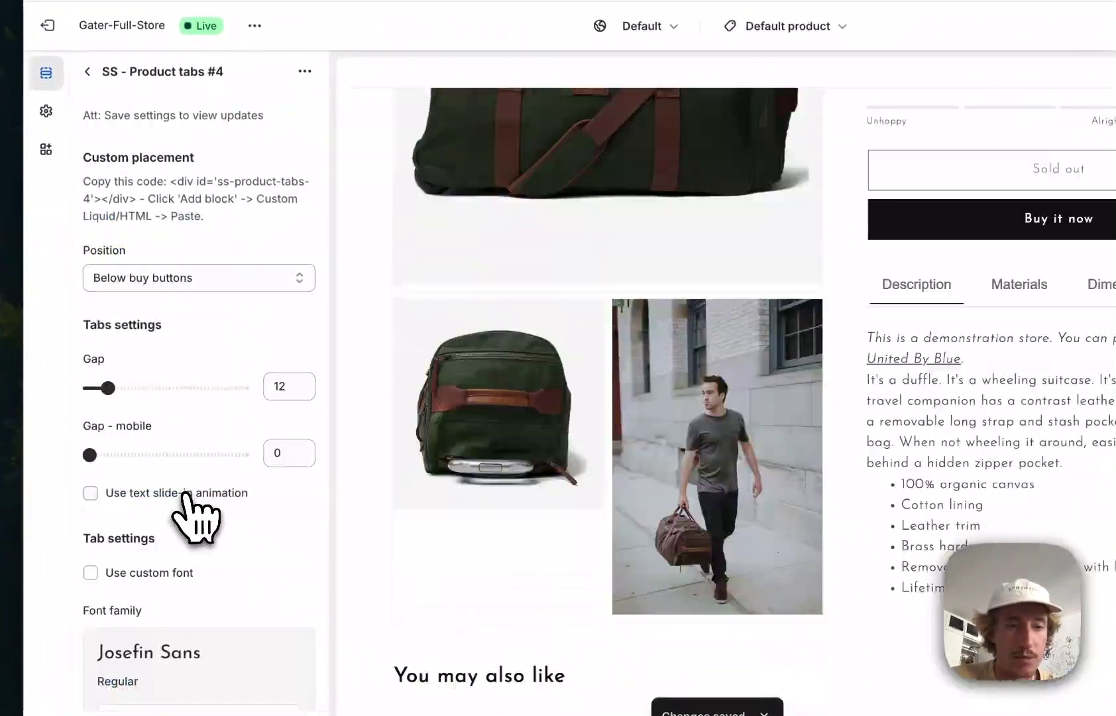
scroll(199, 364, "down", 2)
scroll(242, 308, "down", 4)
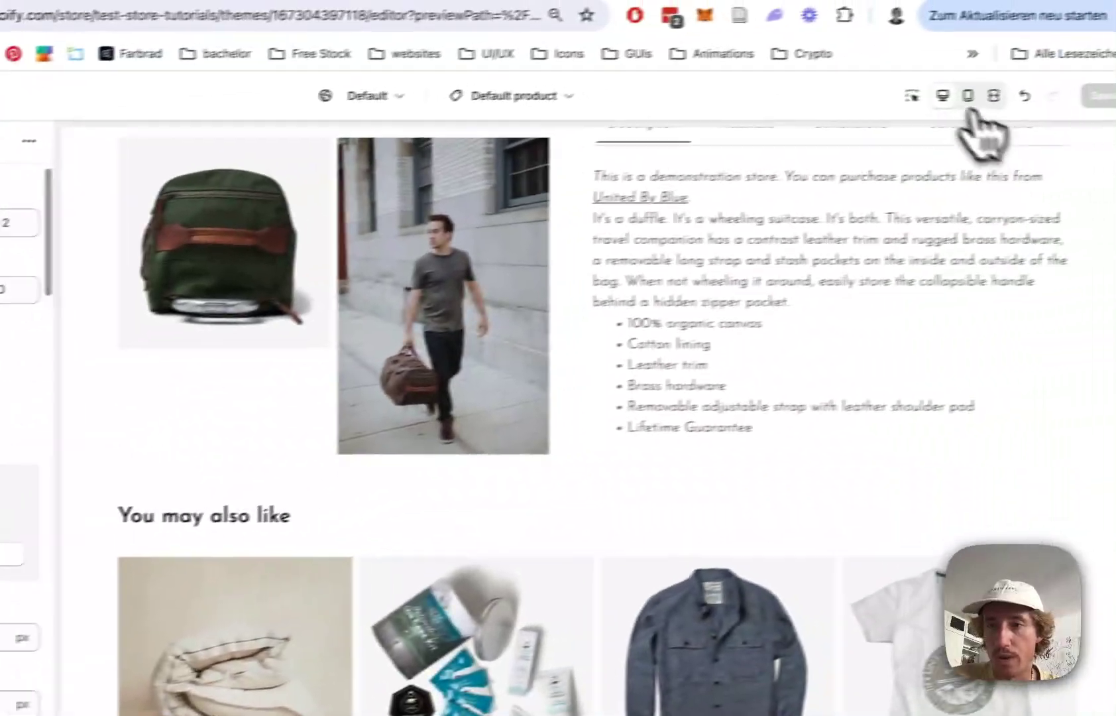
left_click(968, 96)
Step: Check the Materials, Dimensions, Care Instructions and Shipping & Returns tabs in the mobile preview
scroll(554, 543, "down", 3)
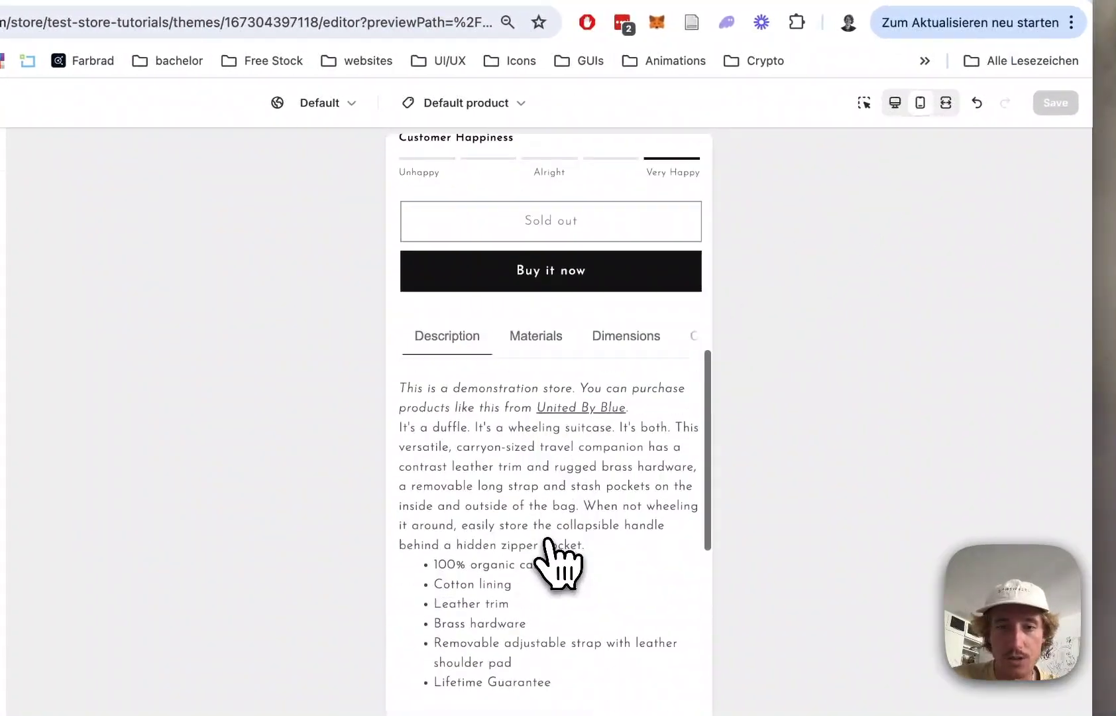
left_click(551, 353)
left_click(529, 339)
left_click(574, 342)
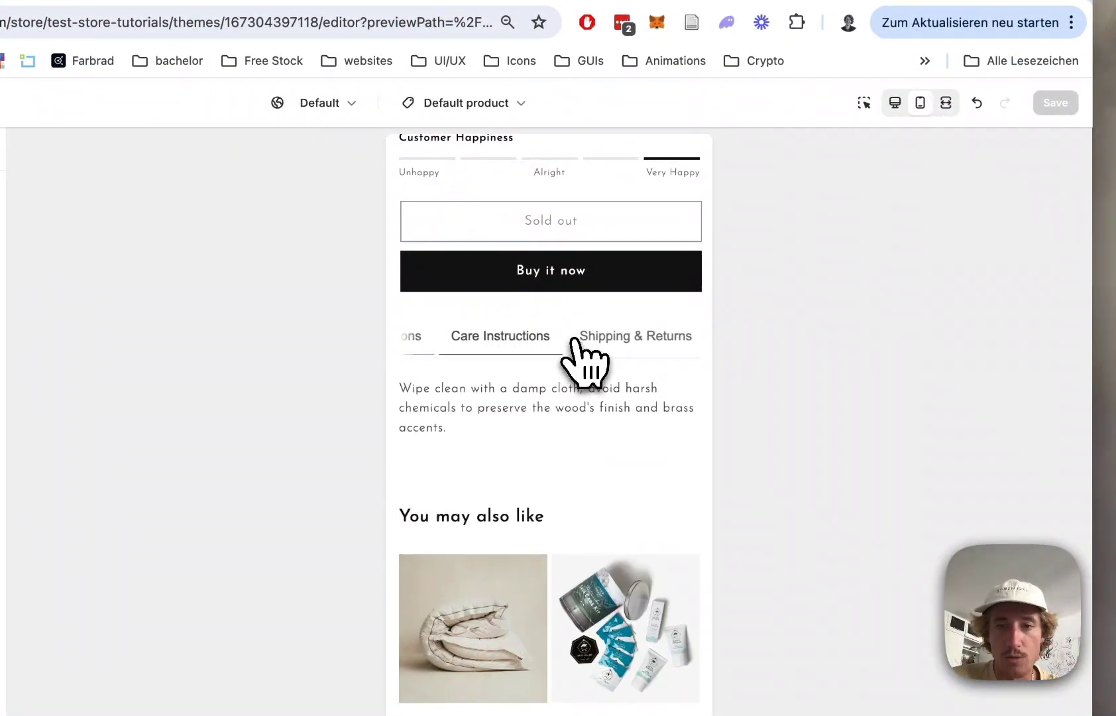
left_click(630, 339)
left_click(417, 341)
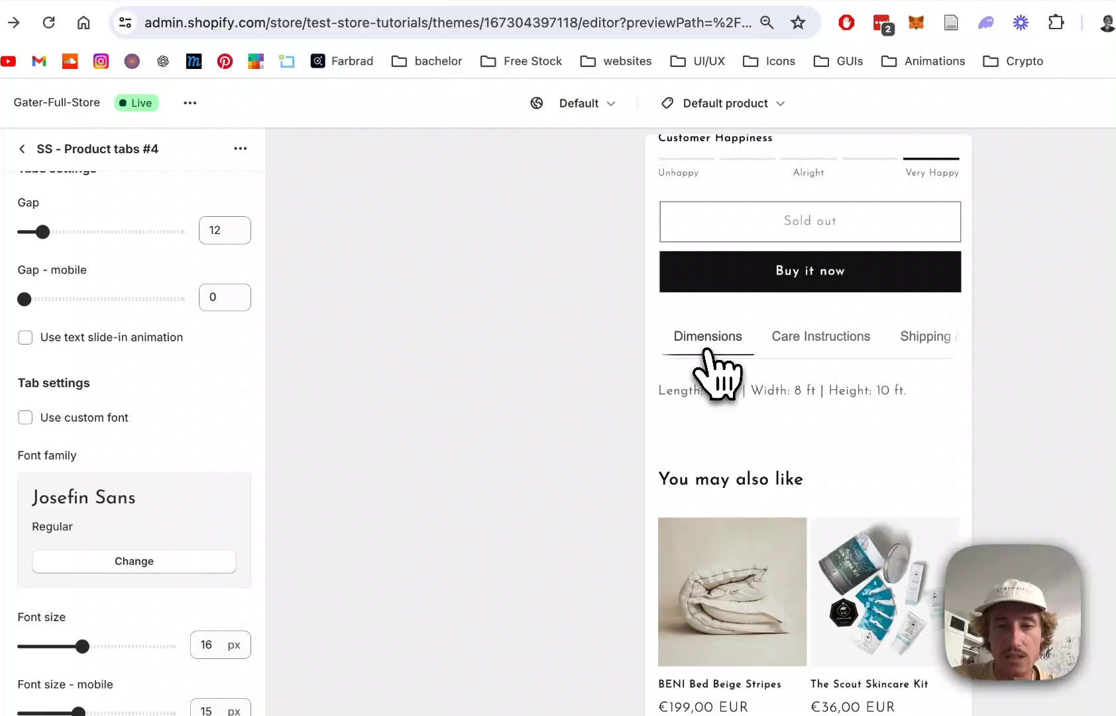
Step: Raise the tab titles' mobile font size from 15 to 18 px
scroll(249, 456, "down", 6)
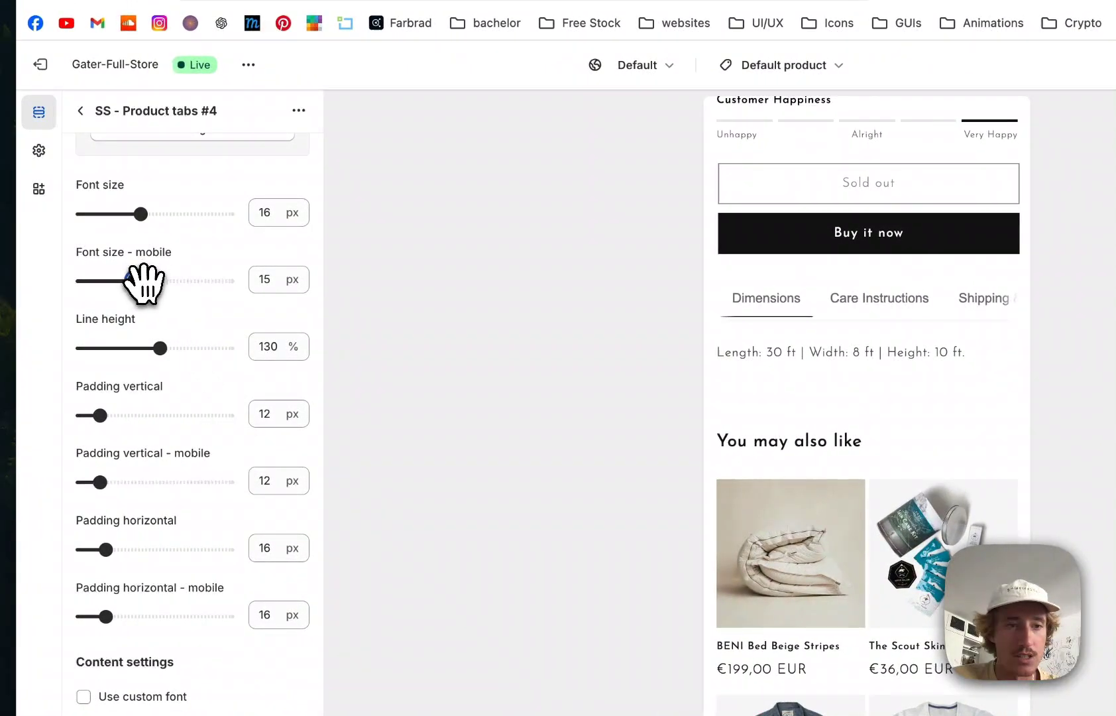
left_click(142, 282)
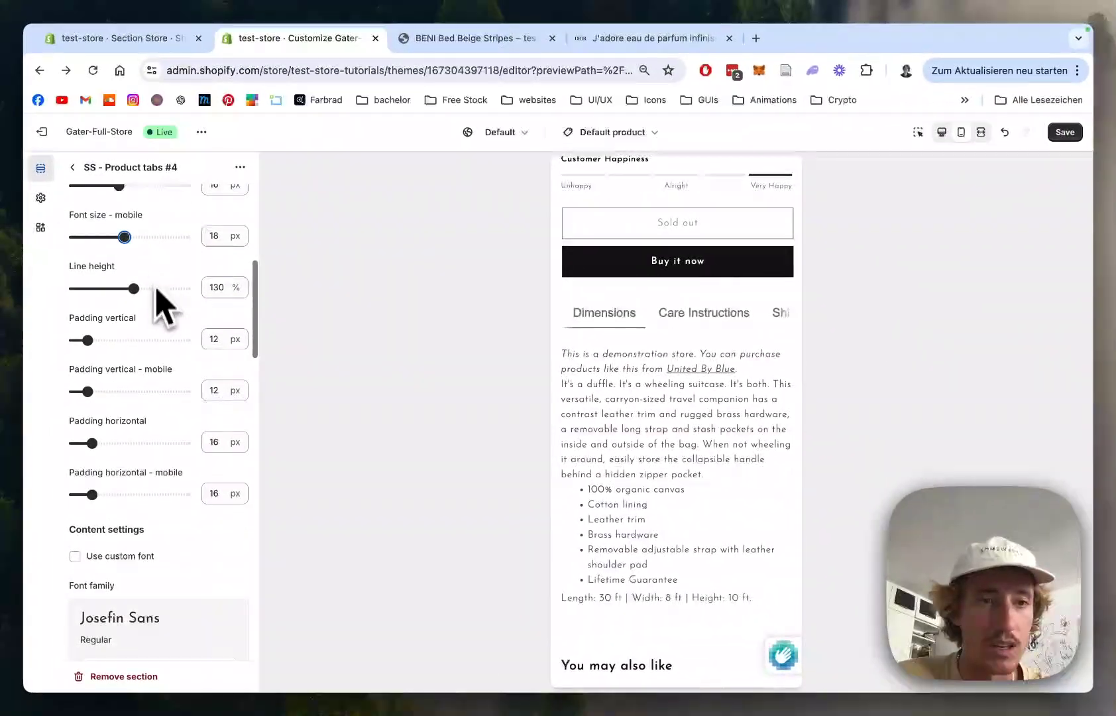
scroll(141, 229, "down", 3)
scroll(150, 224, "down", 5)
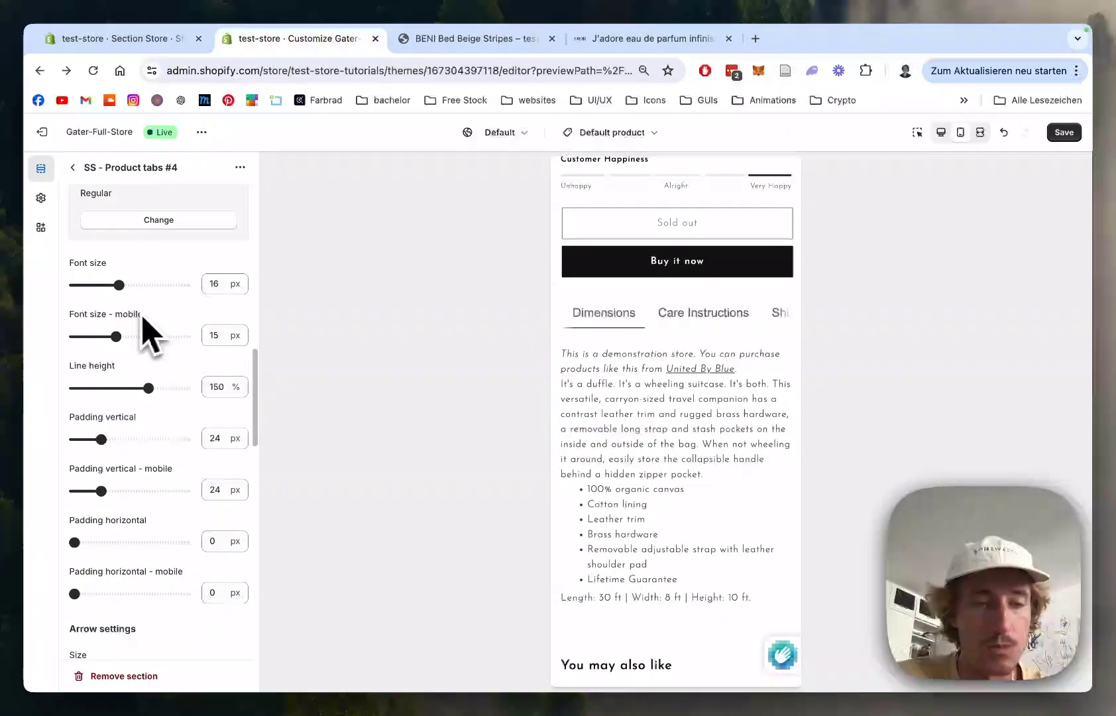
scroll(152, 328, "down", 1)
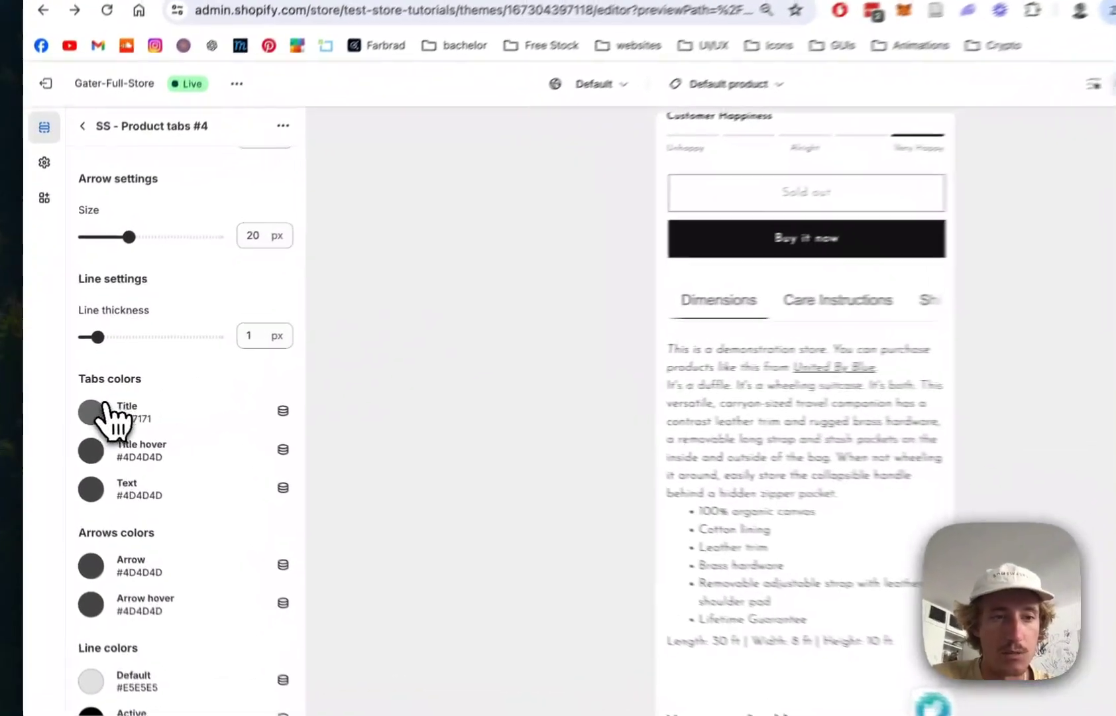
Step: Set the tab title colour to teal #2B6A78
left_click(79, 406)
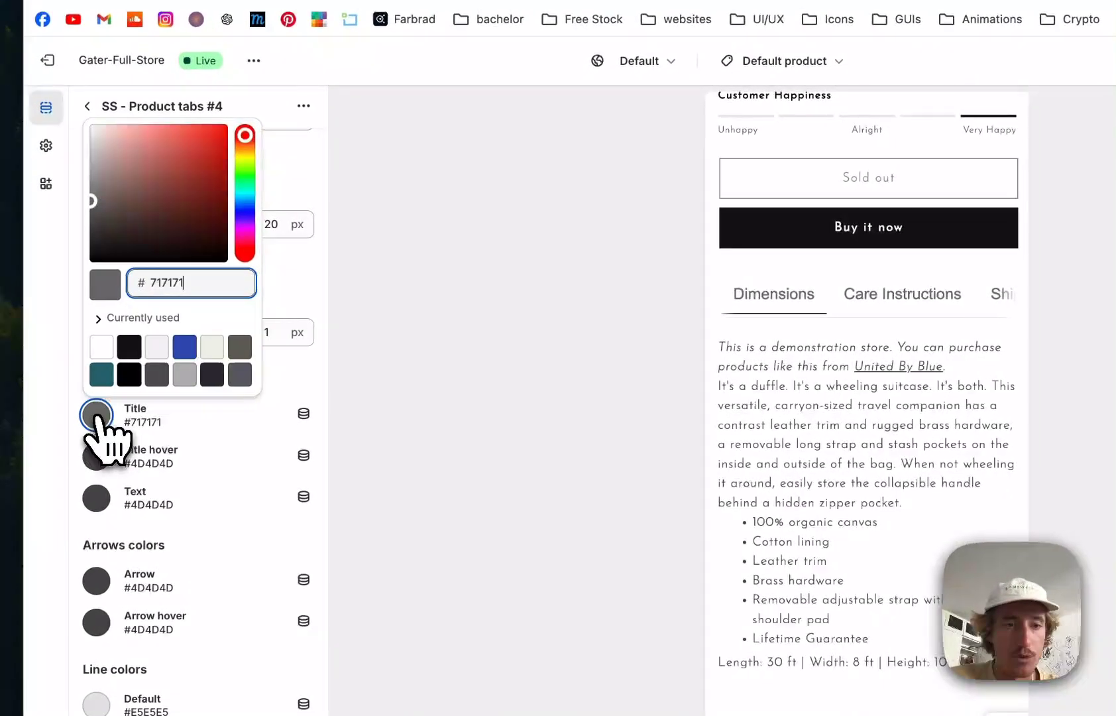
left_click(102, 374)
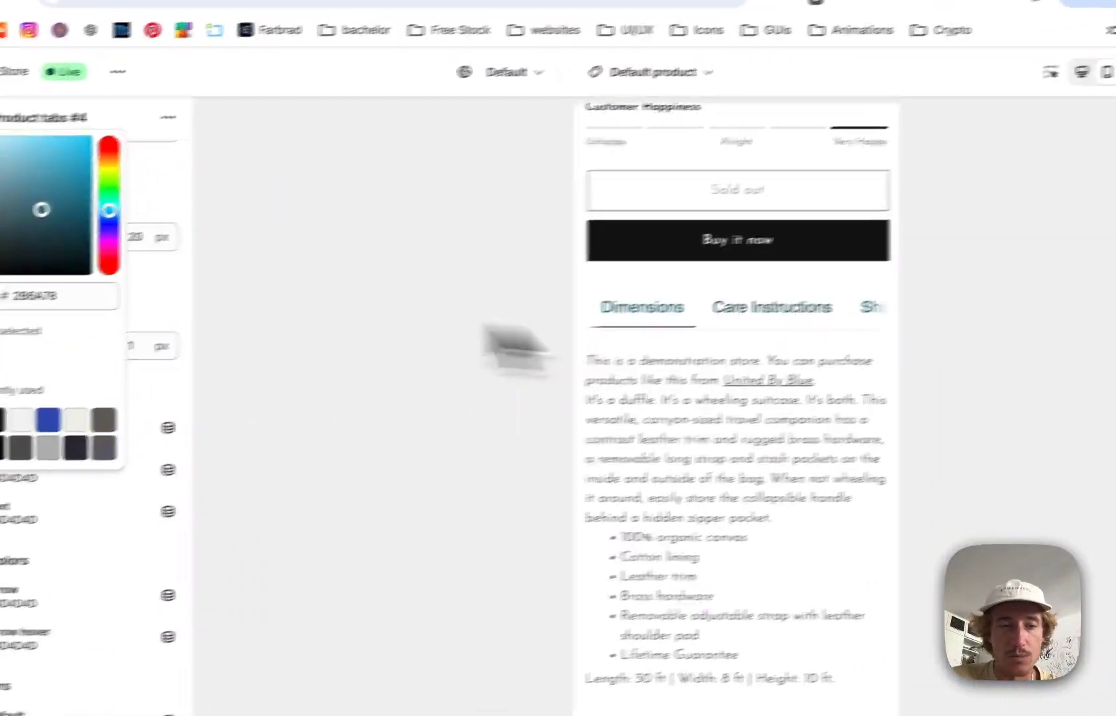
left_click(637, 334)
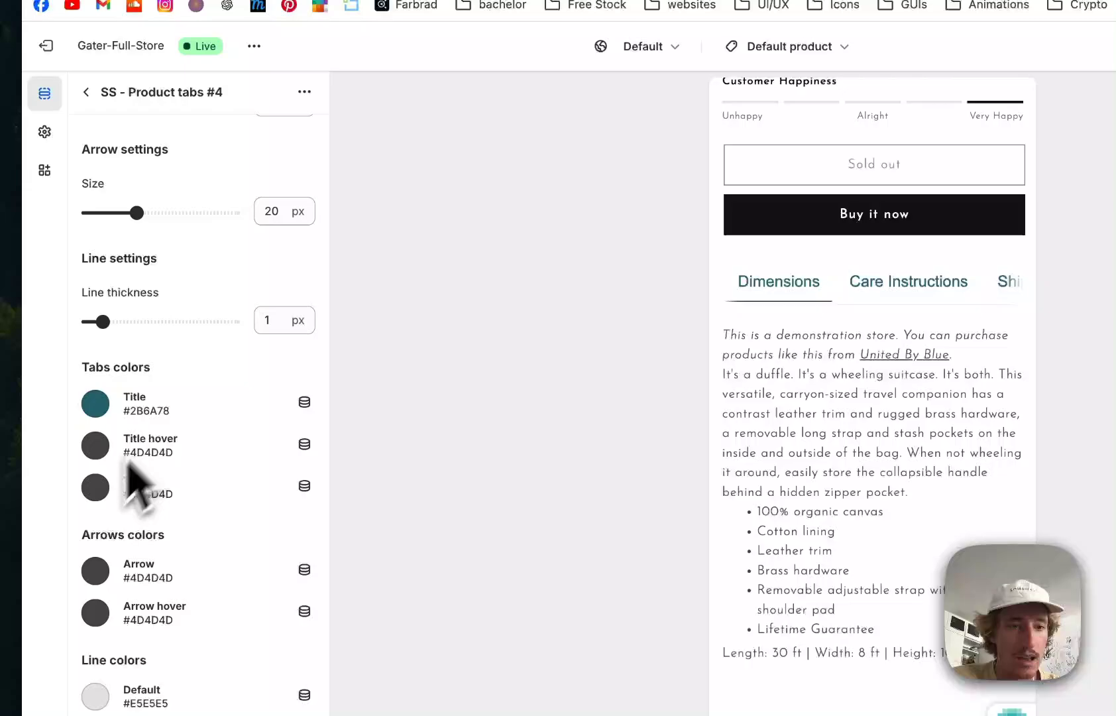
Step: Set the title hover colour to blue #334FB4 and save the changes
left_click(98, 445)
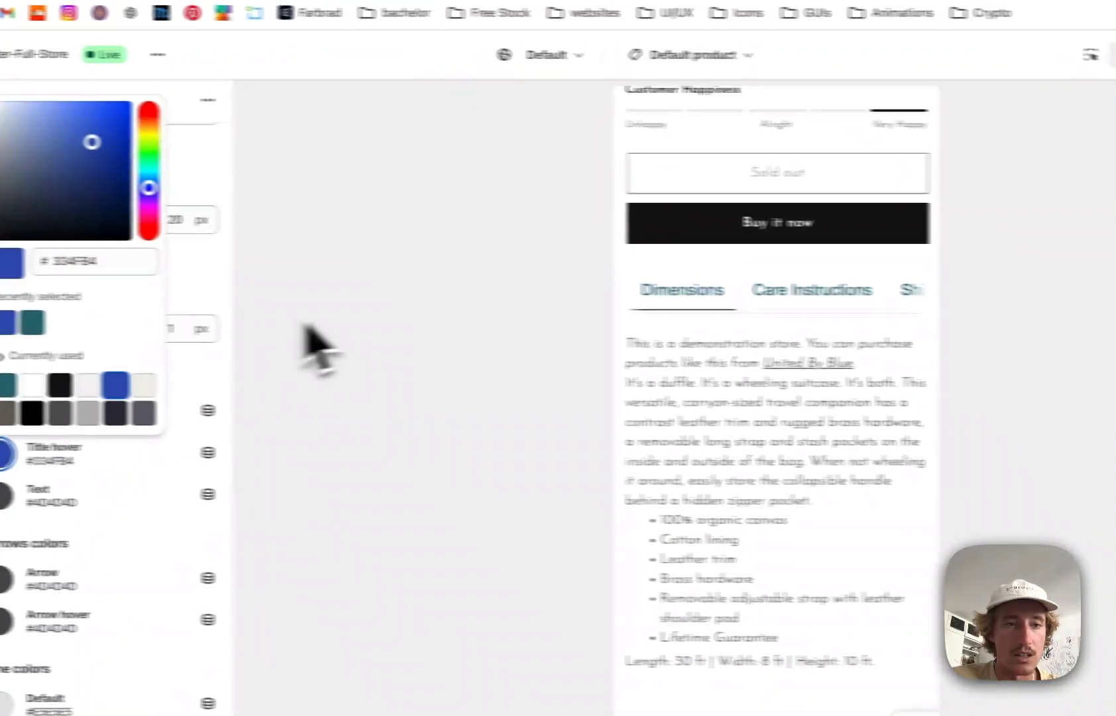
left_click(159, 318)
scroll(151, 319, "down", 3)
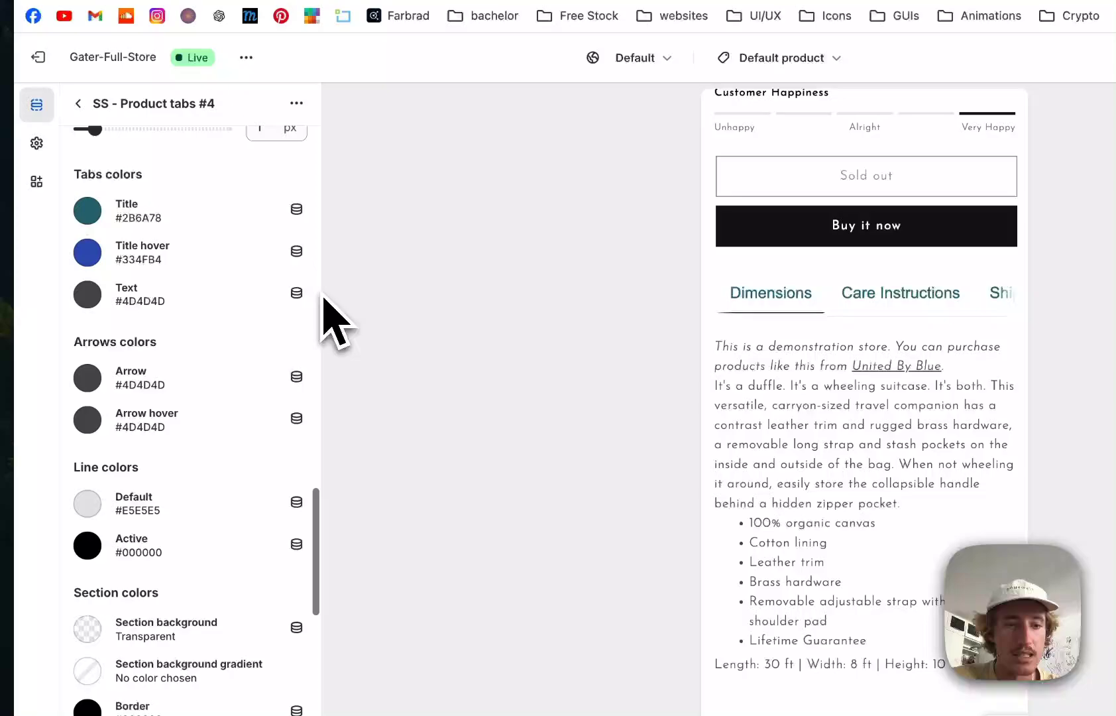
scroll(199, 581, "down", 7)
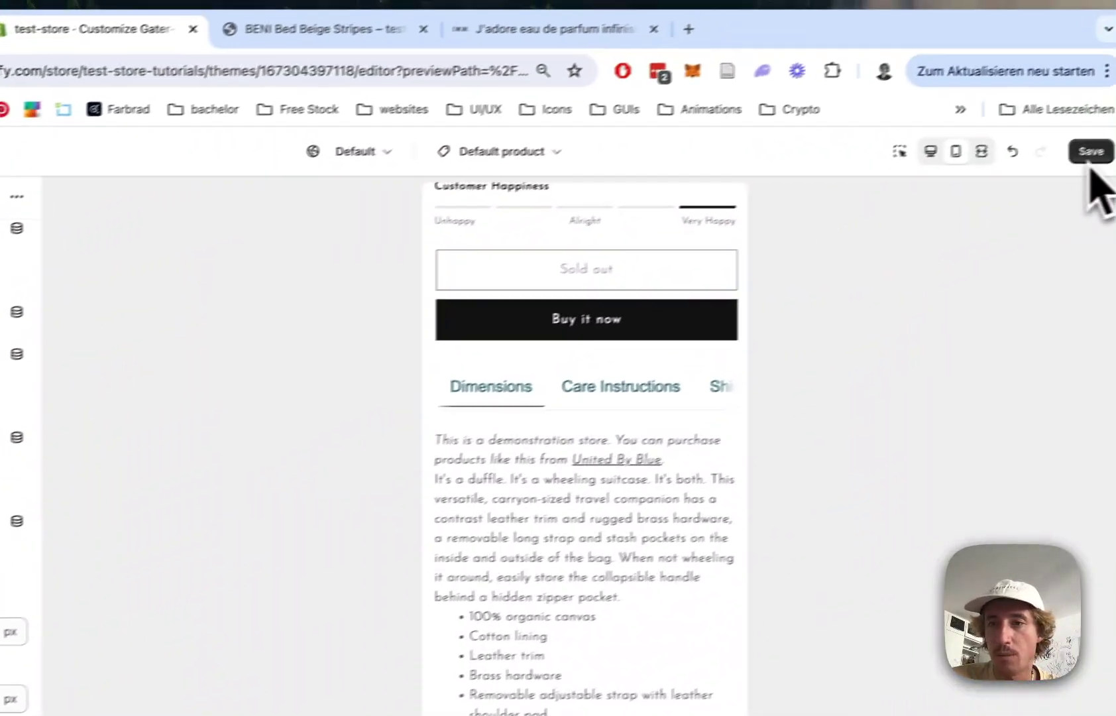
left_click(1090, 158)
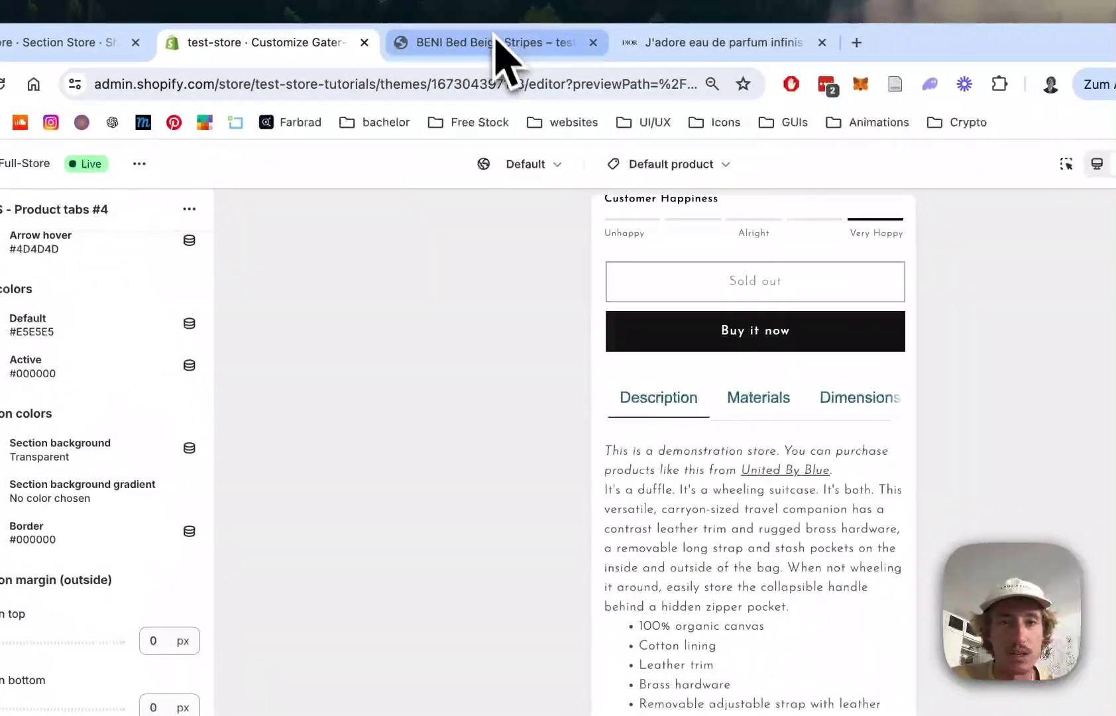
Step: Reload the live BENI Bed Beige Stripes page to load the saved changes
left_click(464, 38)
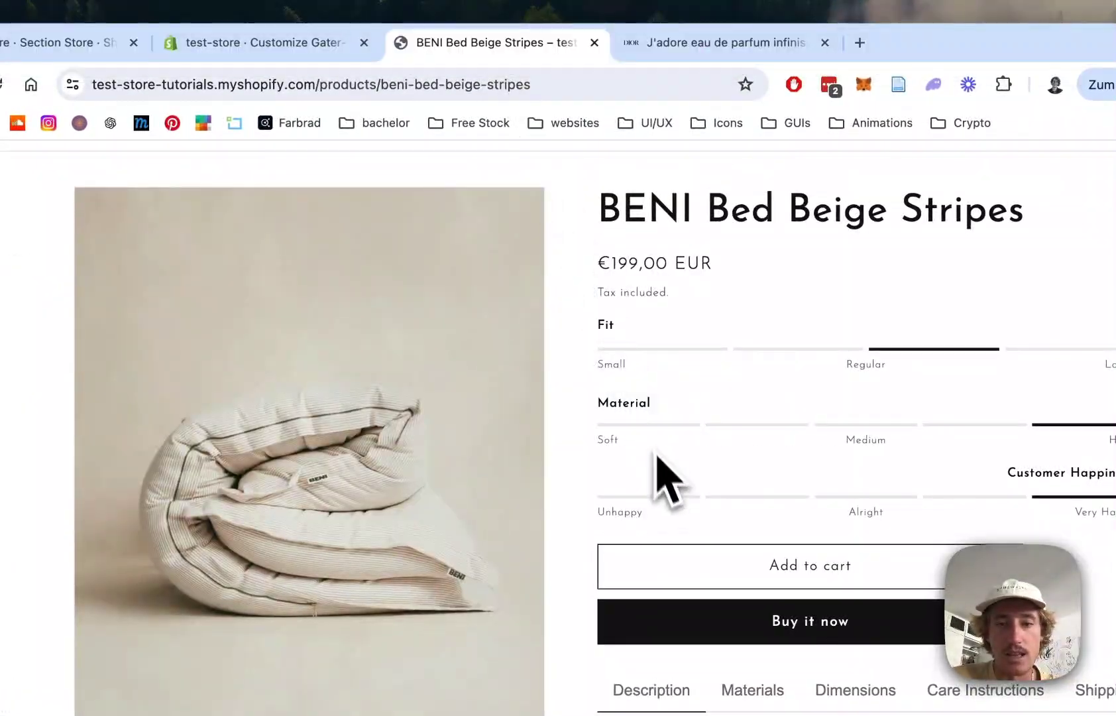
key("super+r")
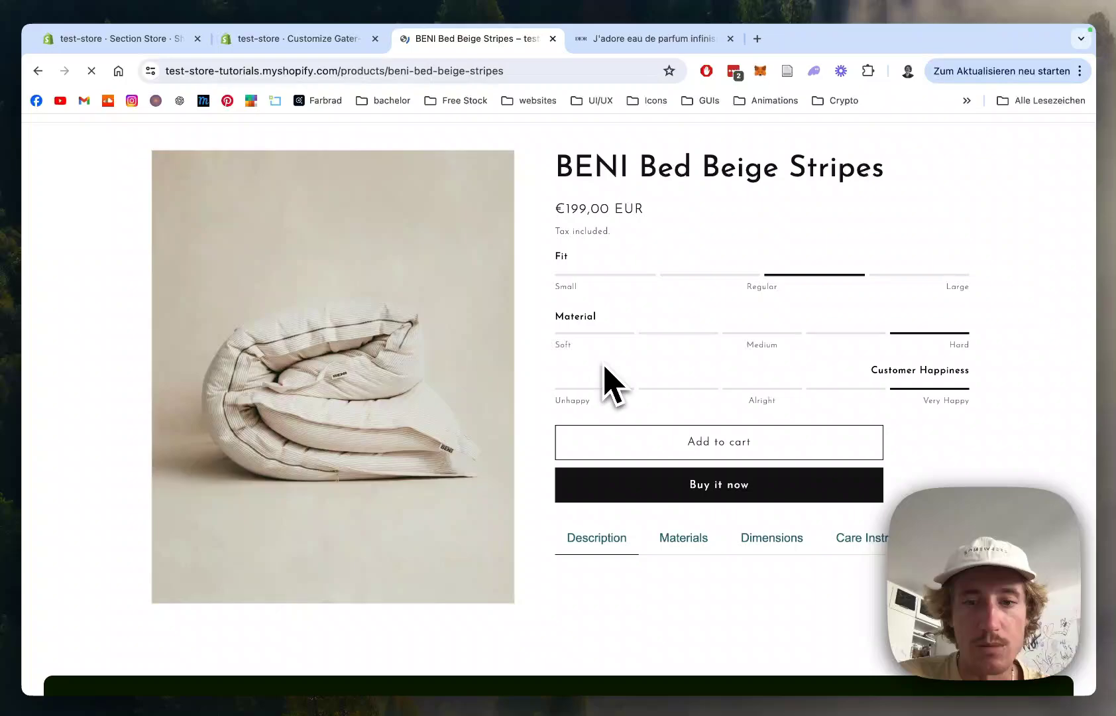
scroll(706, 461, "down", 1)
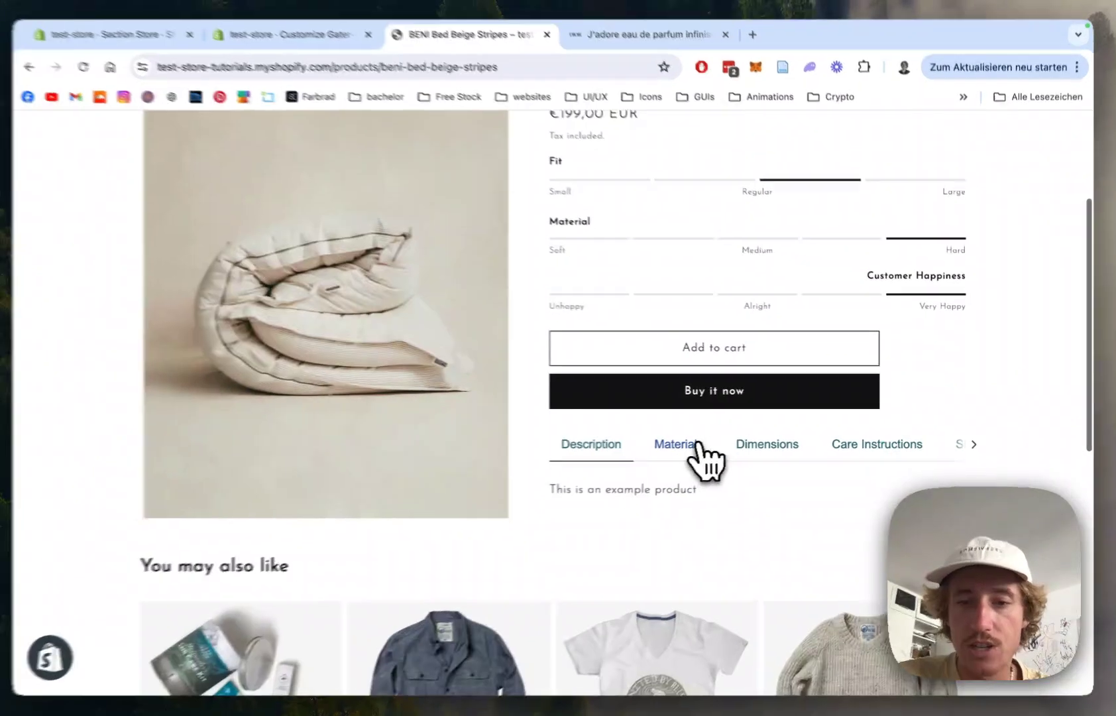
Step: Check the Materials, Dimensions and Care Instructions tabs, ending on Care Instructions
left_click(690, 456)
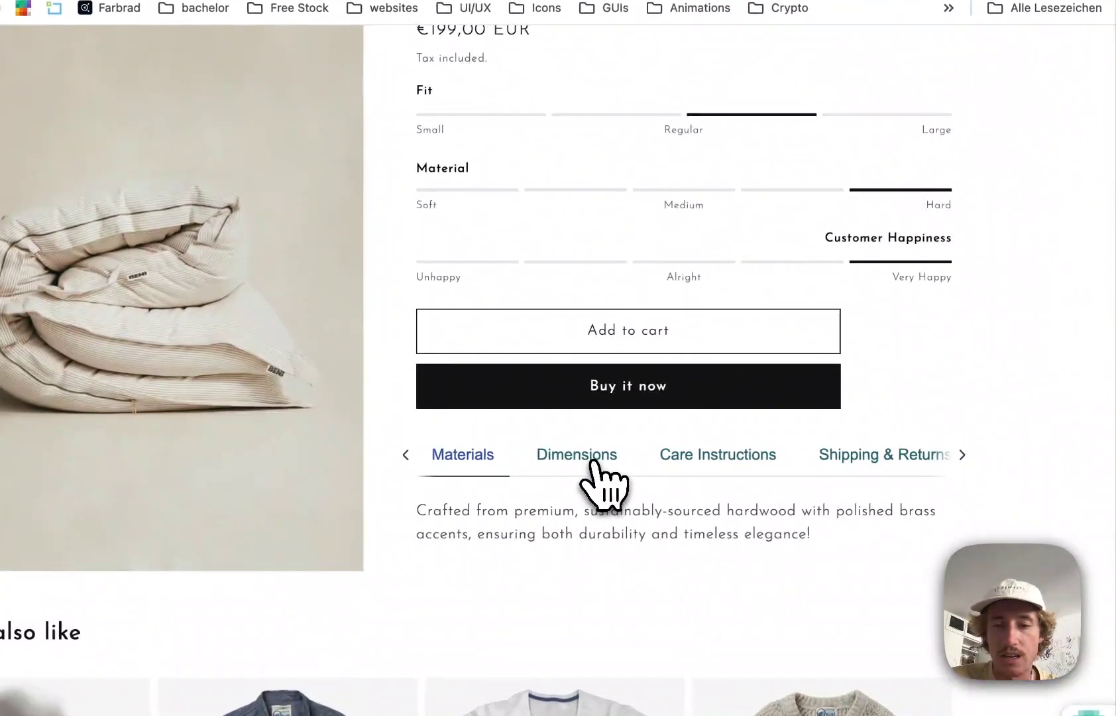
left_click(575, 461)
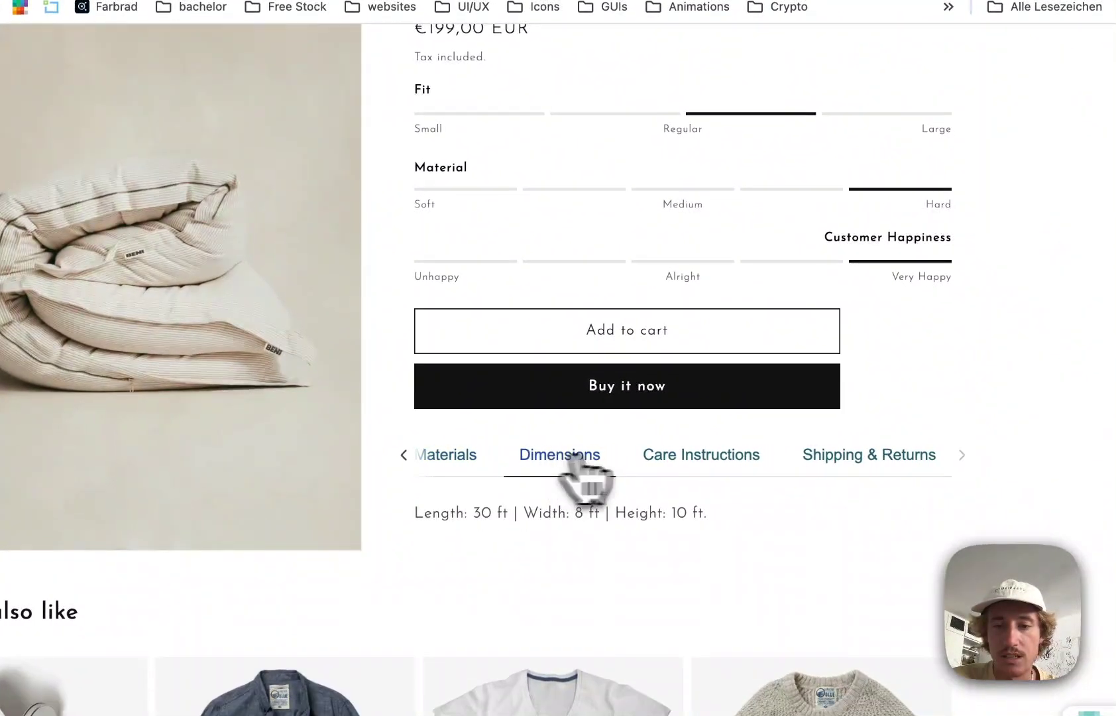
left_click(691, 453)
left_click(559, 456)
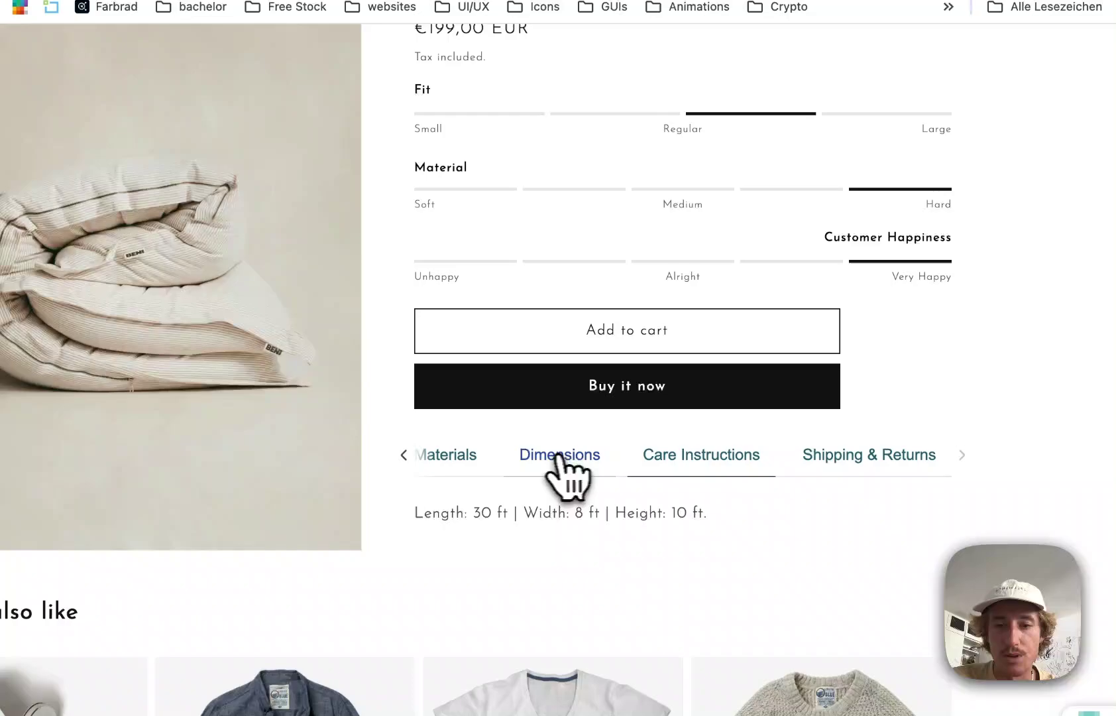
left_click(731, 472)
scroll(731, 477, "up", 5)
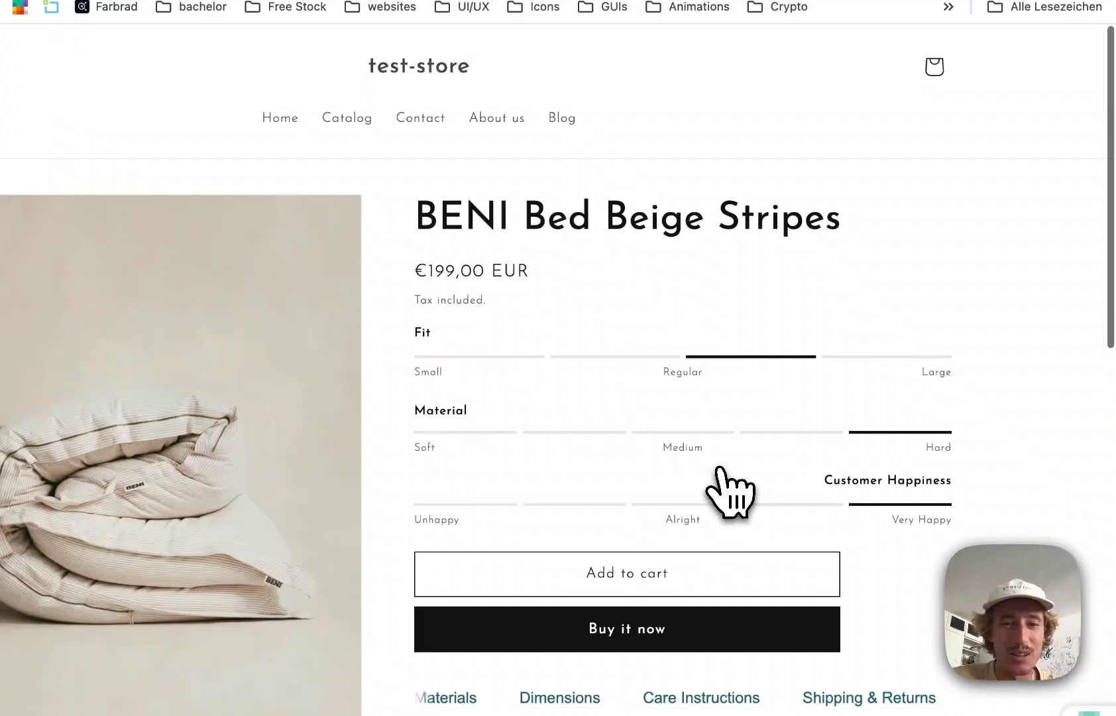
scroll(728, 285, "down", 3)
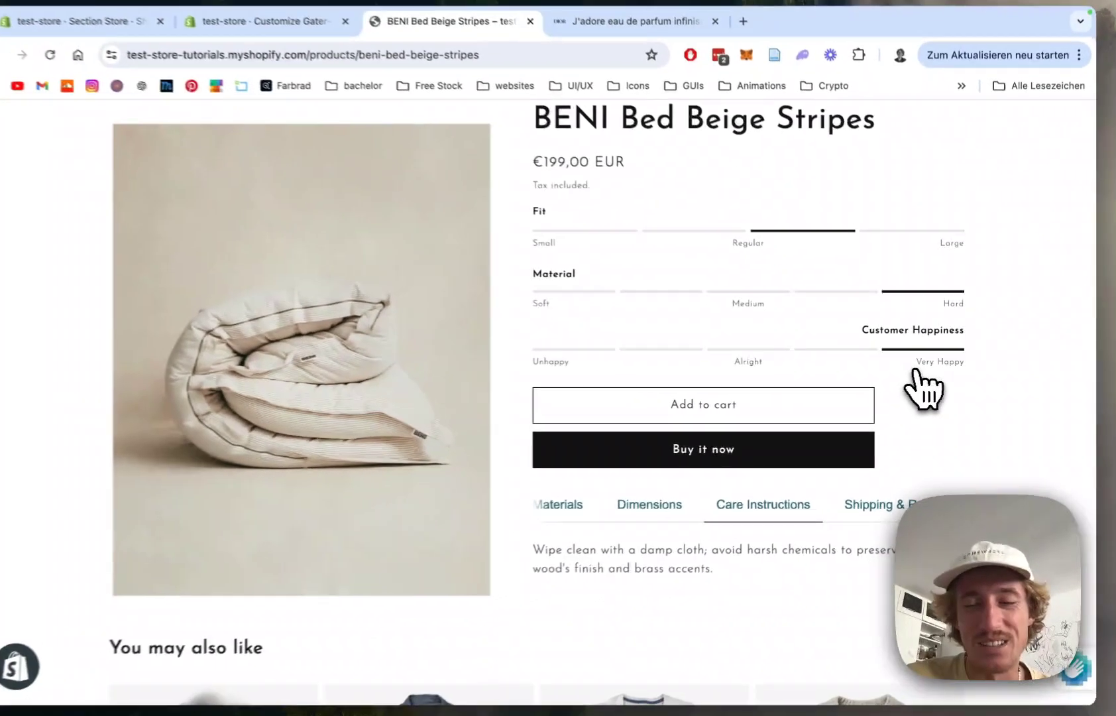